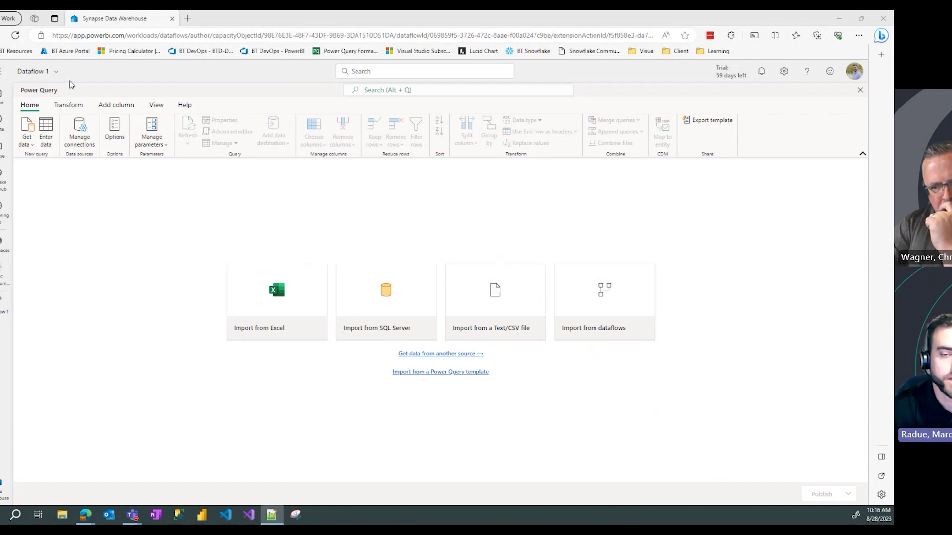
Rename the dataflow as DF_CustomerBlob_To_WH
click(52, 73)
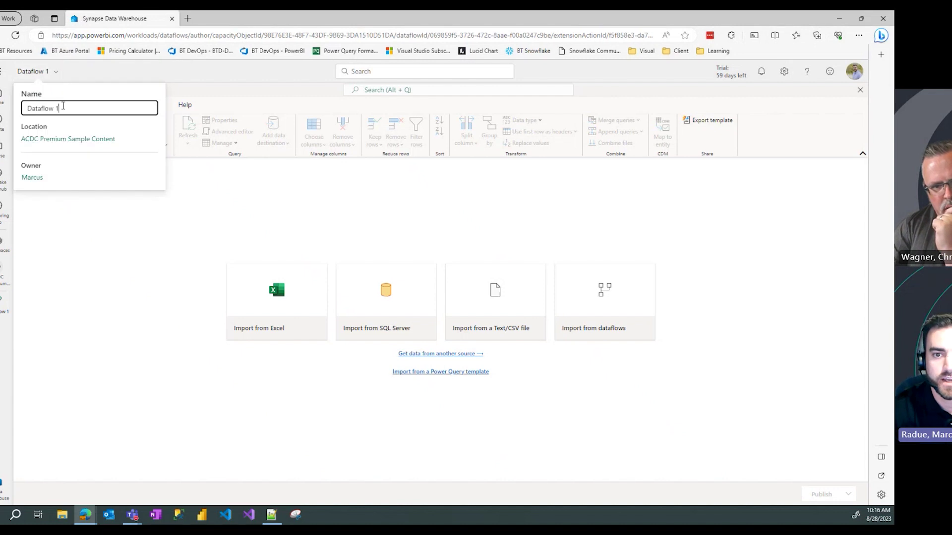
drag(63, 107, 44, 109)
click(32, 72)
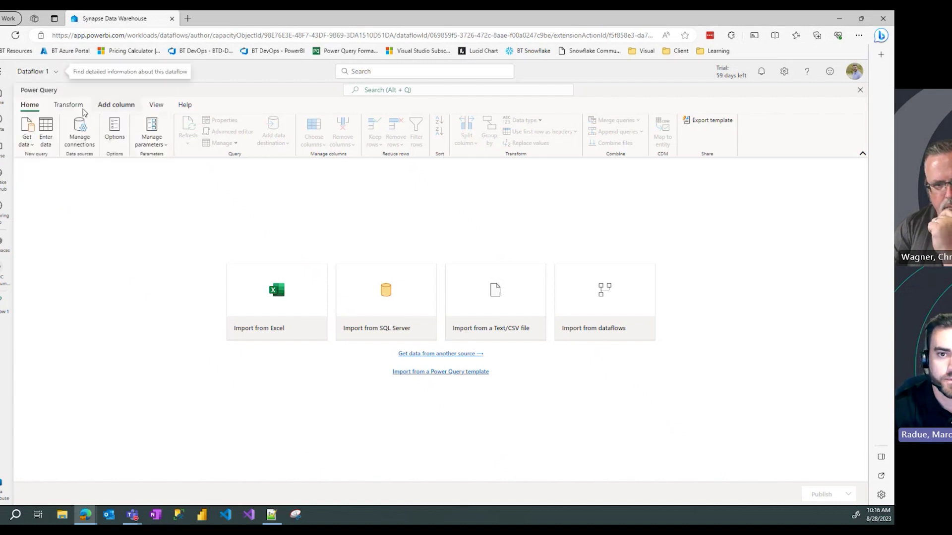
click(33, 71)
click(73, 108)
drag(74, 108, 26, 107)
text(df_)
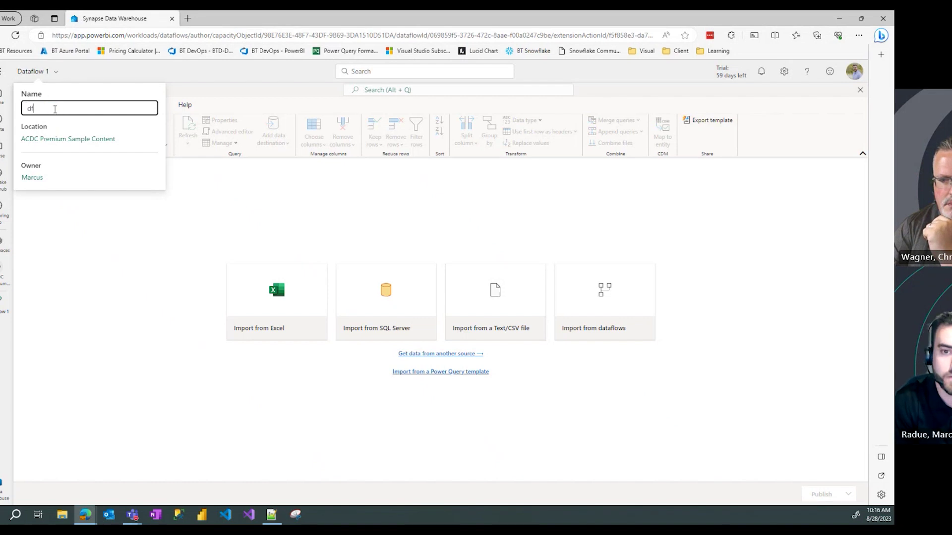
key(BackSpace)
key(BackSpace)
key(BackSpace)
text(df)
key(BackSpace)
key(BackSpace)
text(DF)
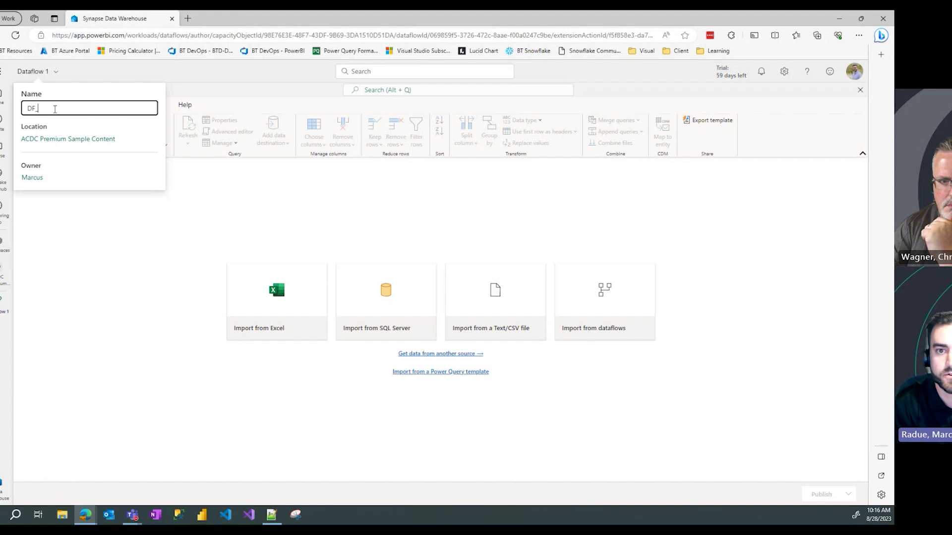
text(_)
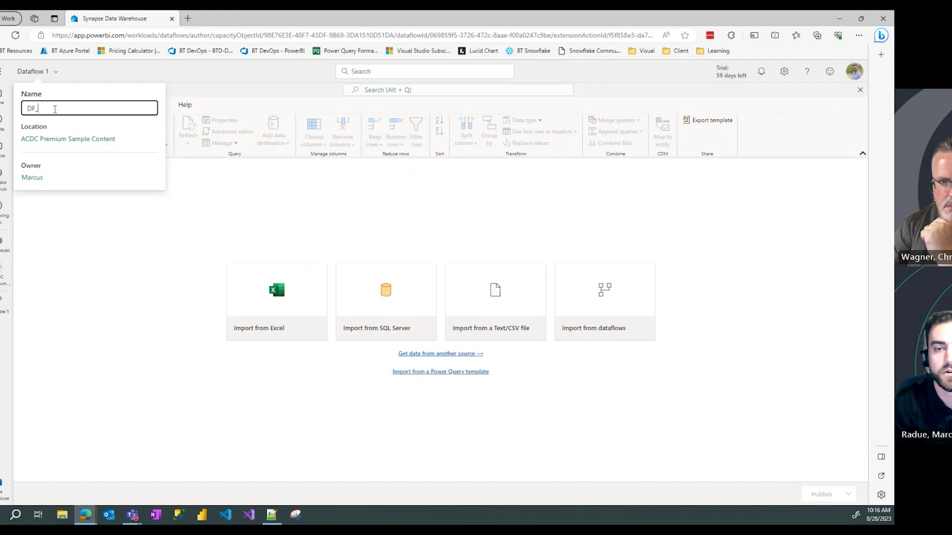
text(Customer)
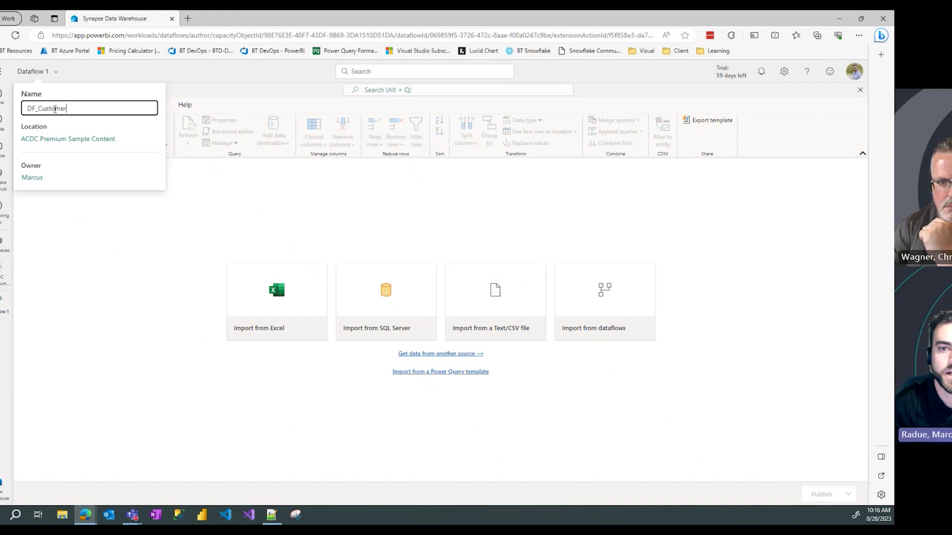
text(Blob_To_Wh)
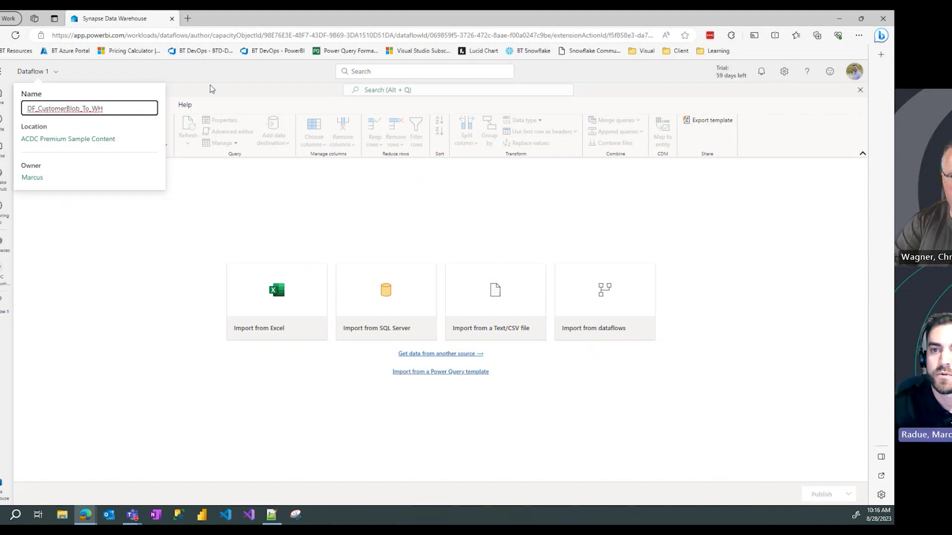
click(212, 88)
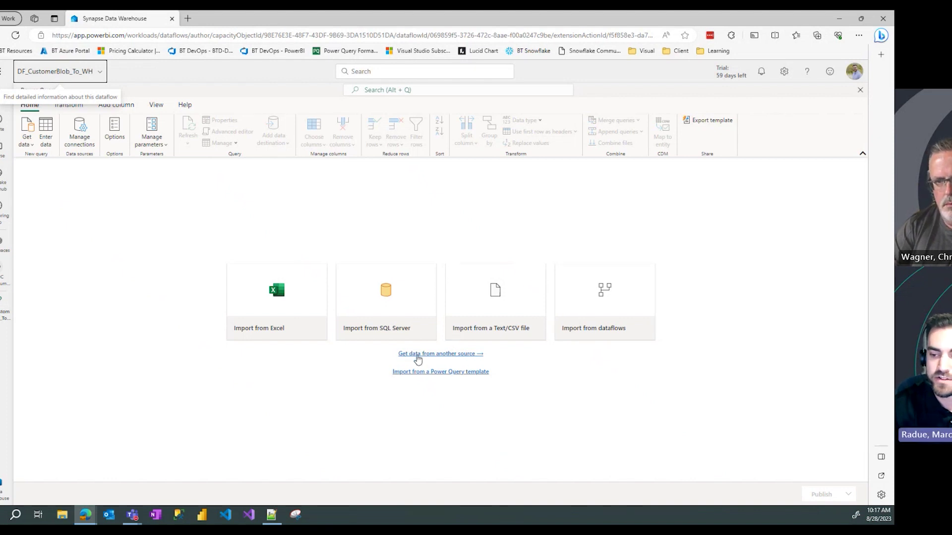
Browse the full list of new data sources for the dataflow and choose Azure Blobs
click(418, 355)
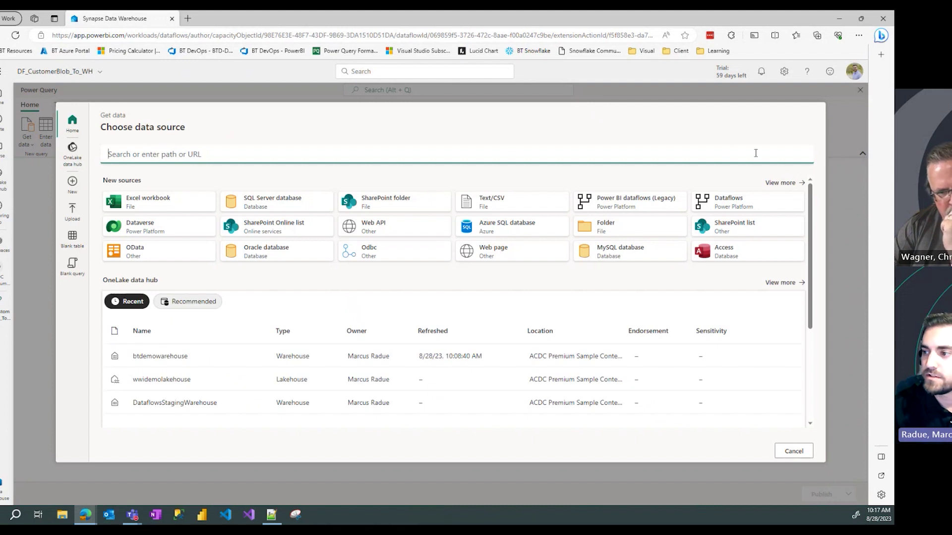
click(781, 183)
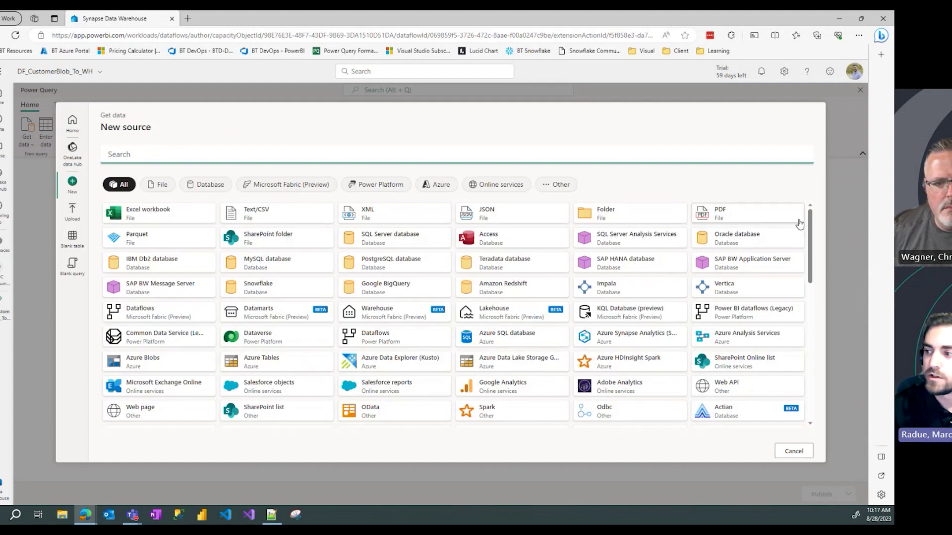
scroll(819, 265, down, 1)
scroll(819, 266, down, 10)
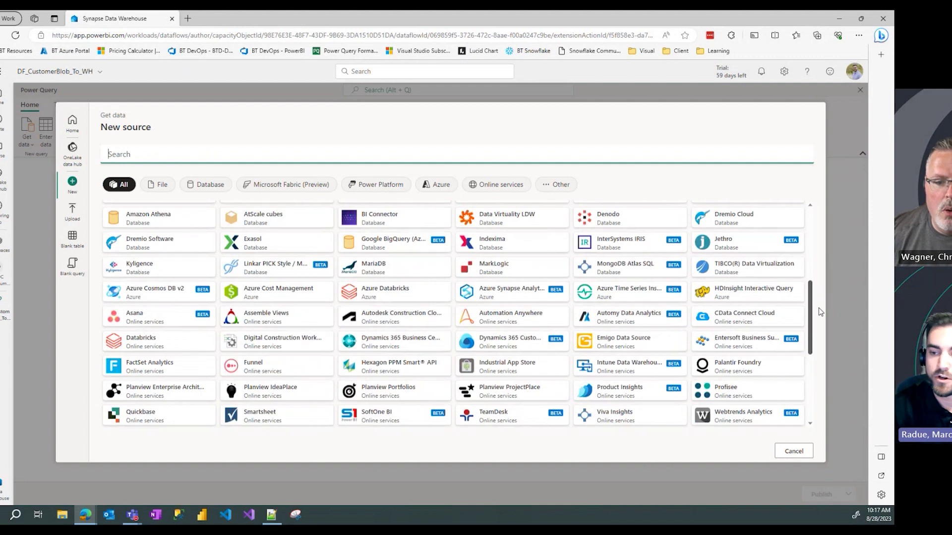
scroll(819, 341, up, 10)
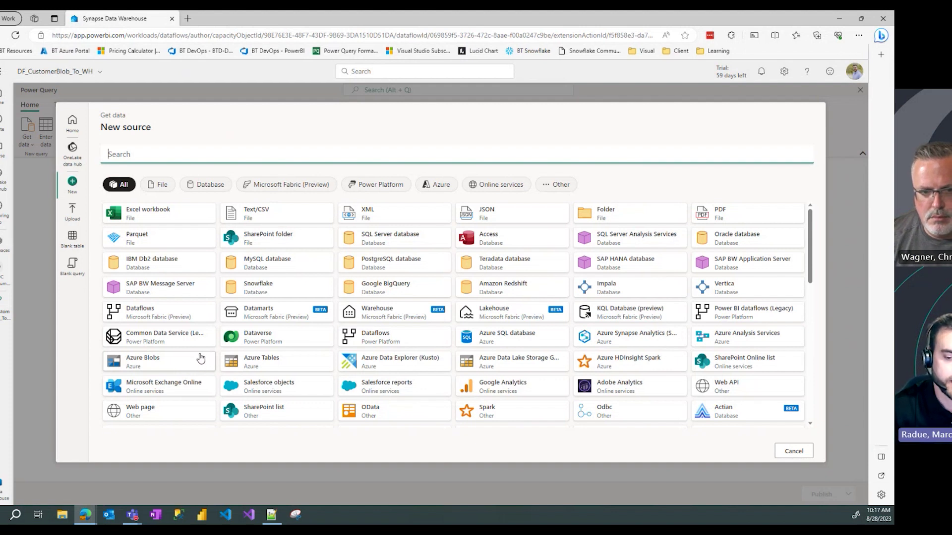
click(147, 363)
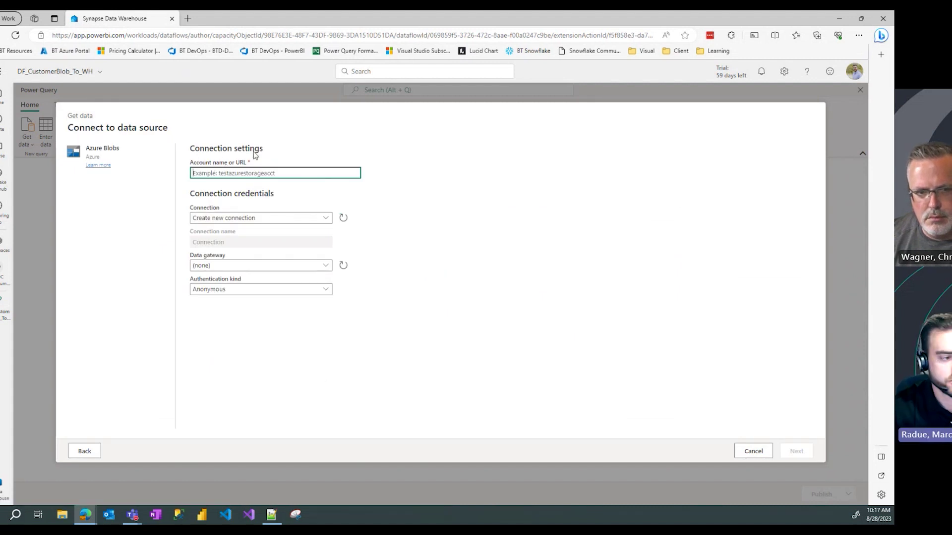
text(https://azuresynapsestorage.blob.core.windows.net/sampledata/)
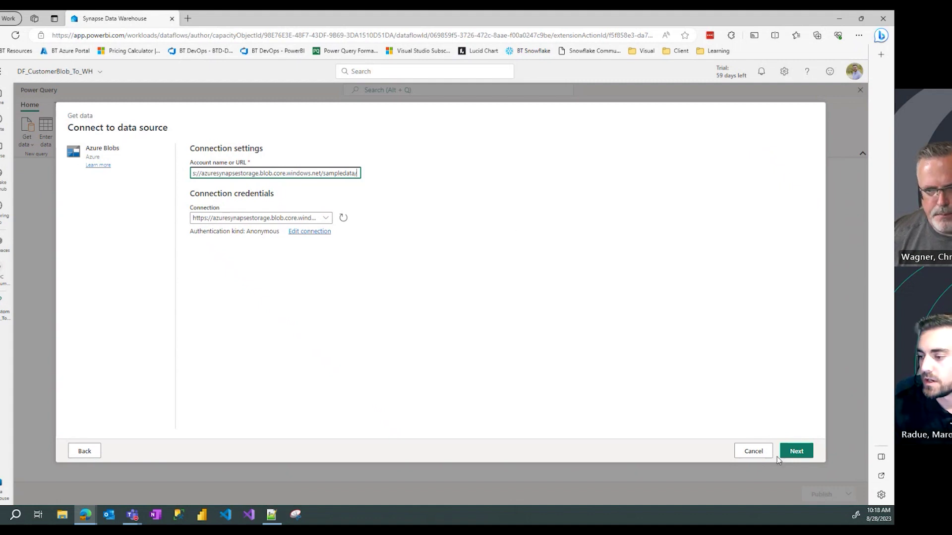
click(798, 453)
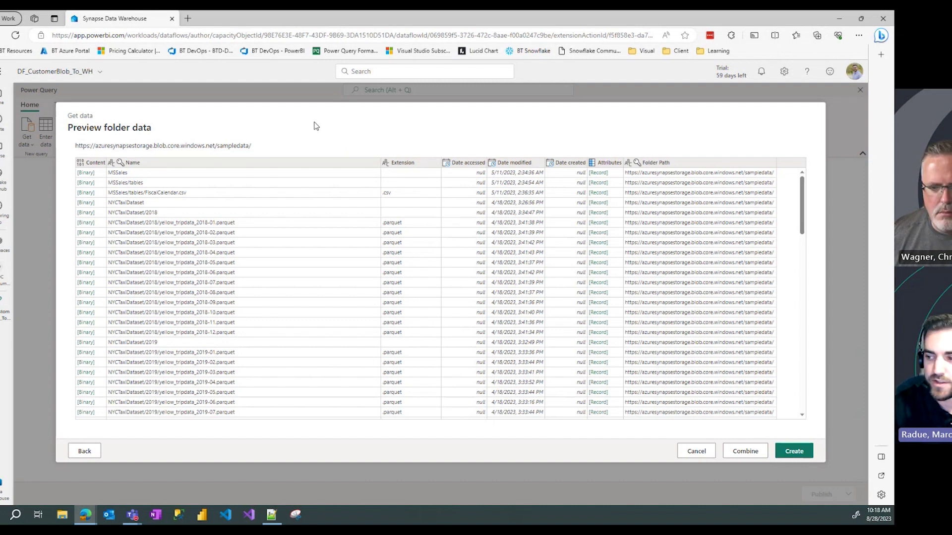
click(794, 452)
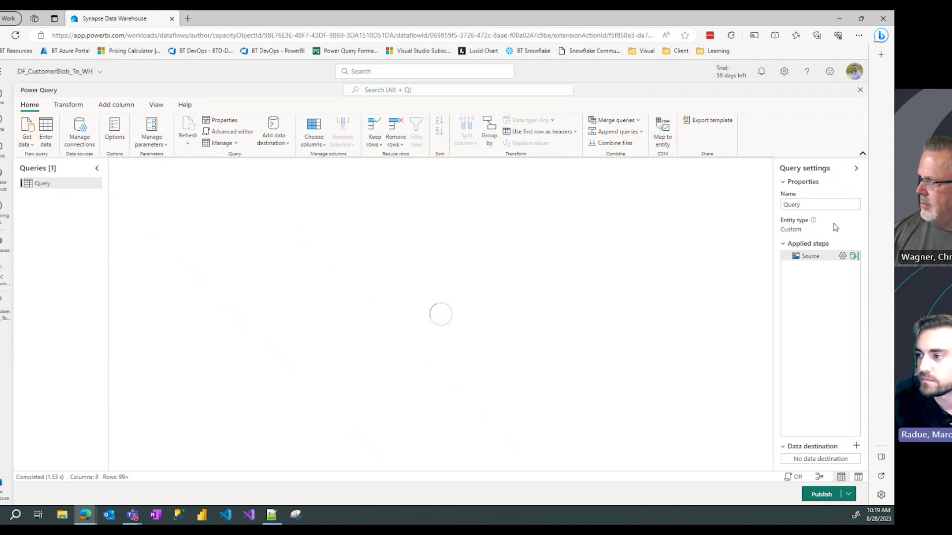
Rename the query as DimCustomer
drag(815, 205, 777, 206)
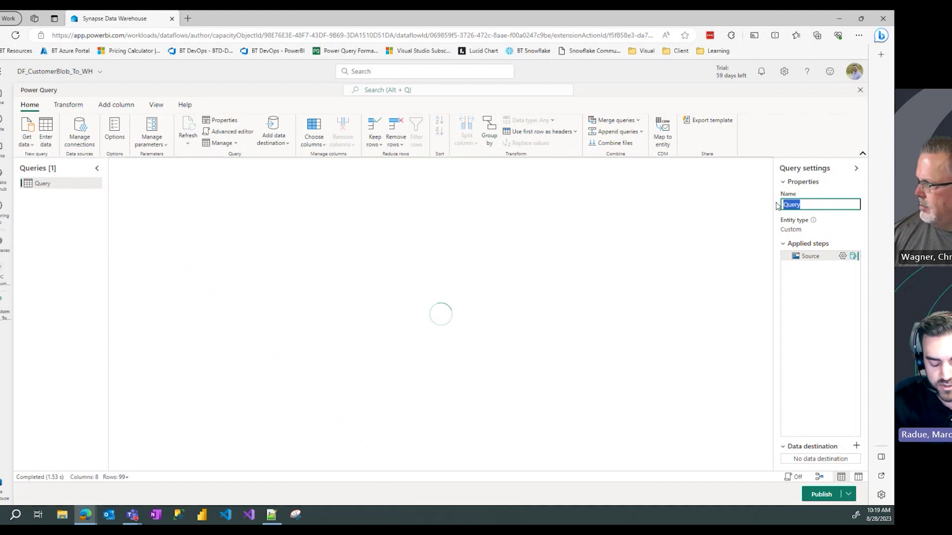
text(Dim)
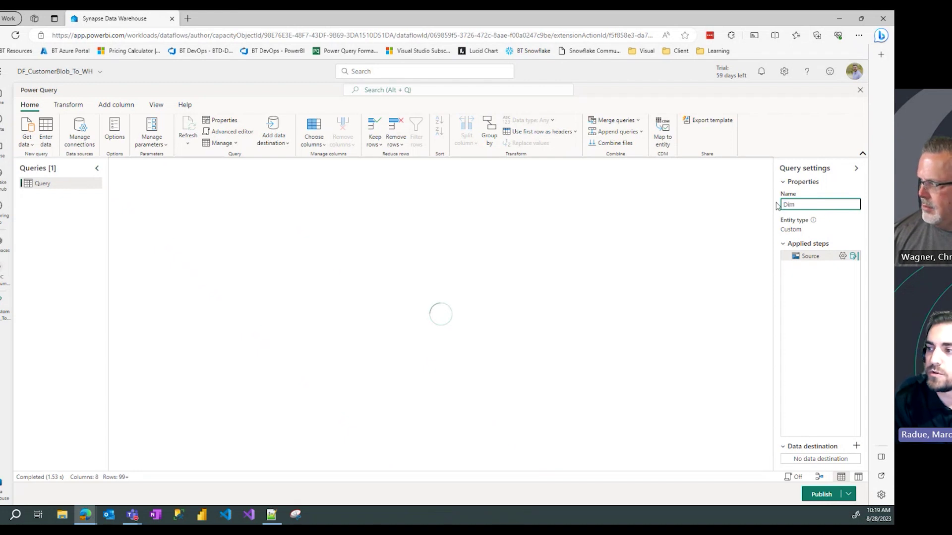
text(Customer)
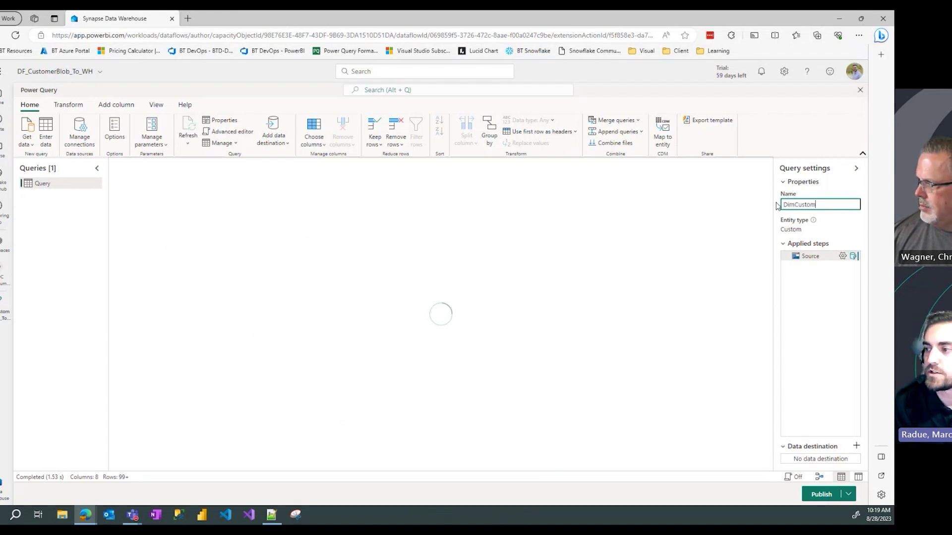
key(Return)
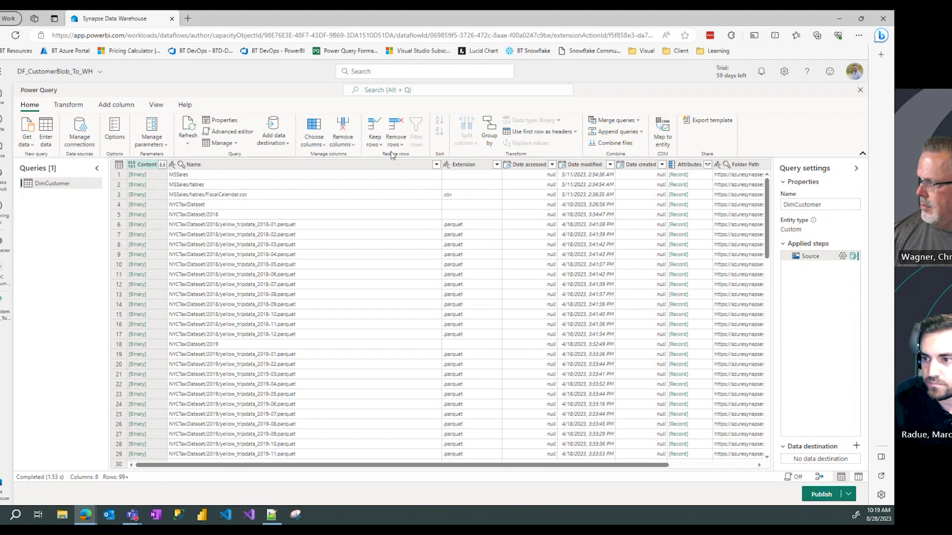
click(436, 165)
drag(590, 253, 597, 323)
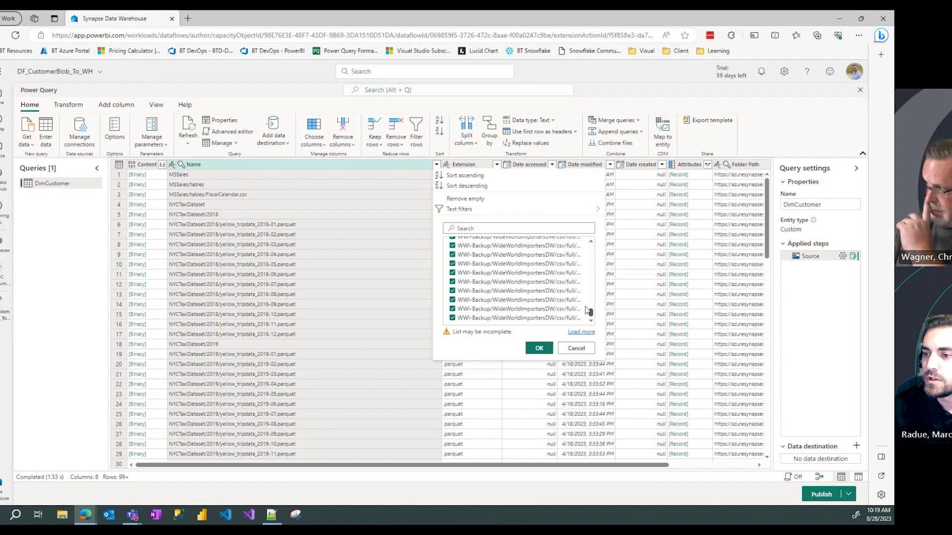
mouse_move(475, 211)
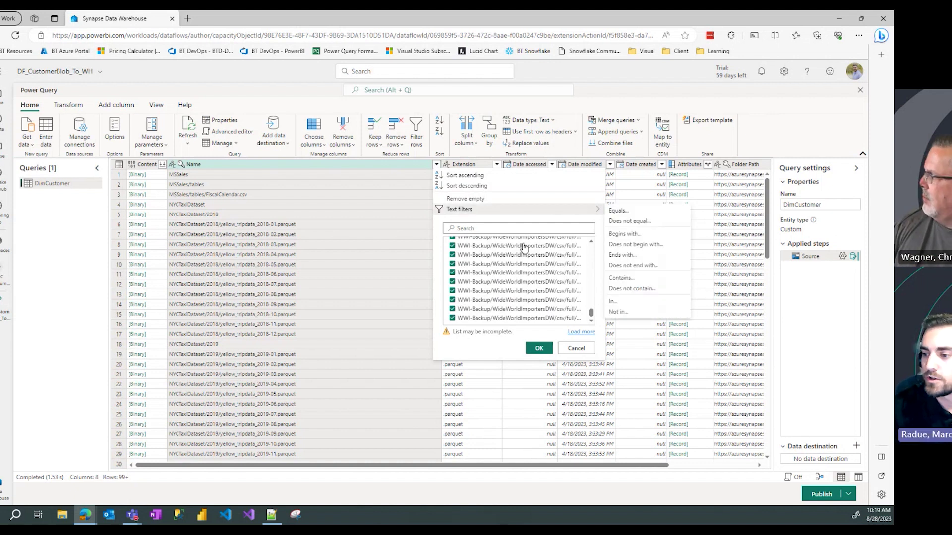
click(575, 349)
Find the first CSV part file in the dimension_customer folder and copy its full name from the Name column
drag(769, 231, 776, 438)
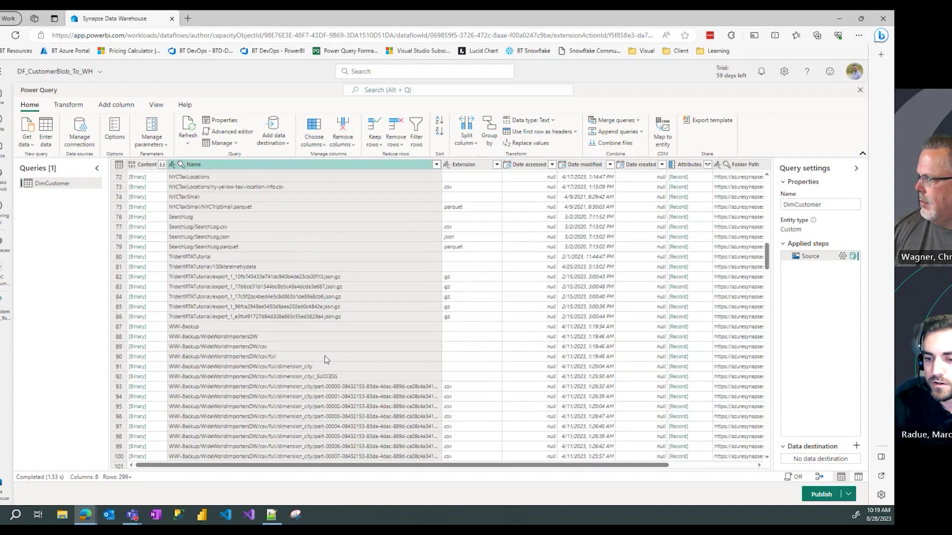
scroll(340, 359, down, 5)
scroll(339, 356, down, 1)
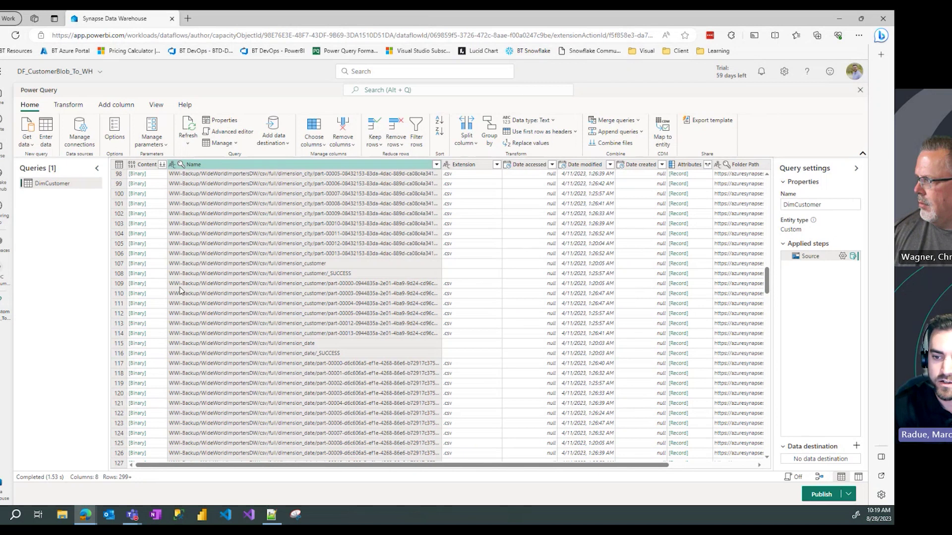
right_click(243, 287)
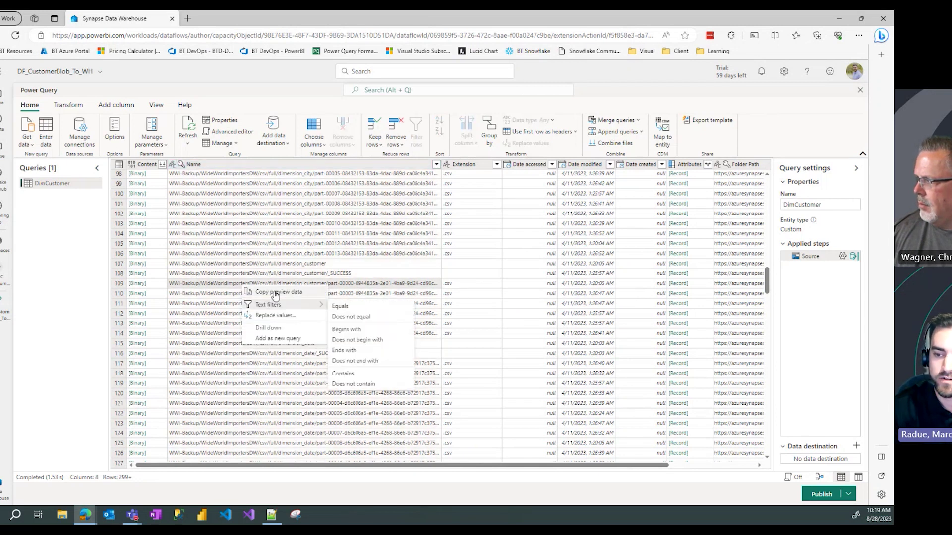
click(276, 292)
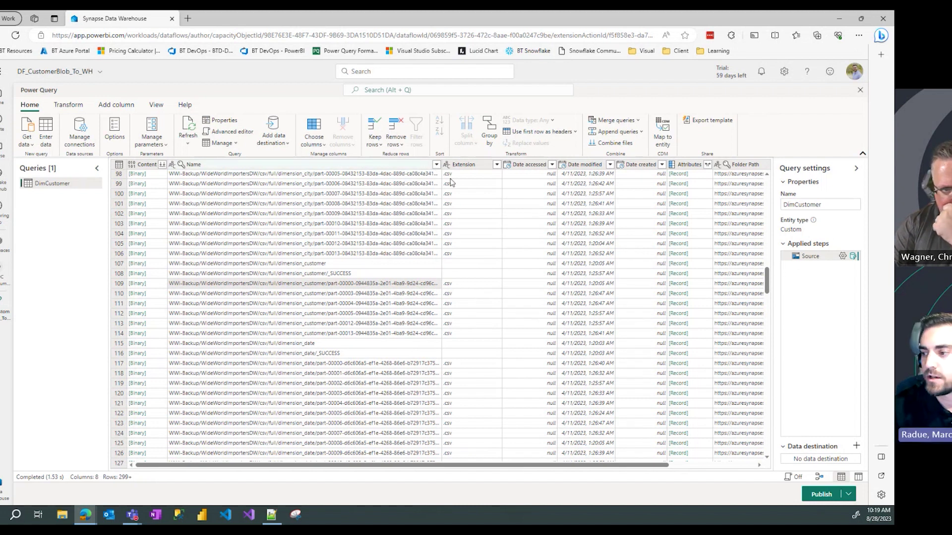
Set up a "begins with" text filter on the Name column, using the copied file path as its value
drag(768, 282, 773, 192)
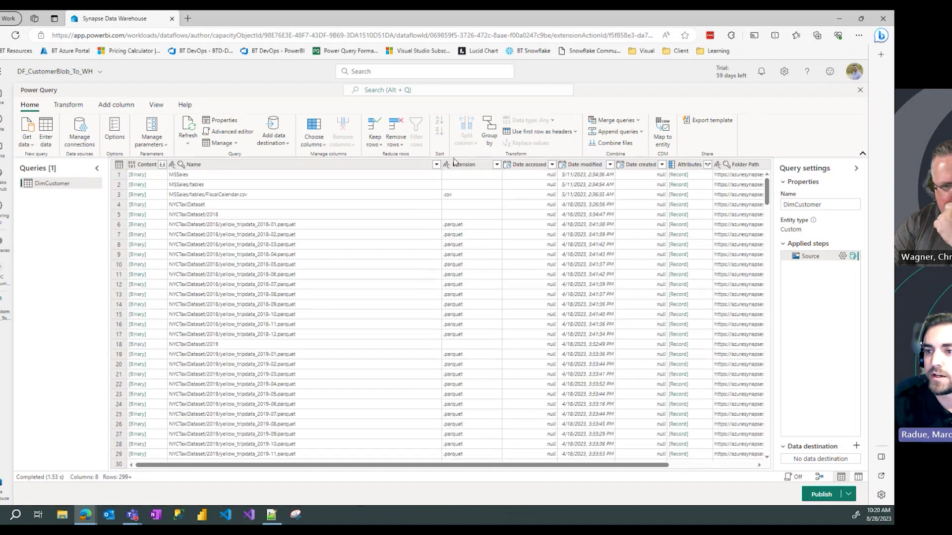
click(436, 164)
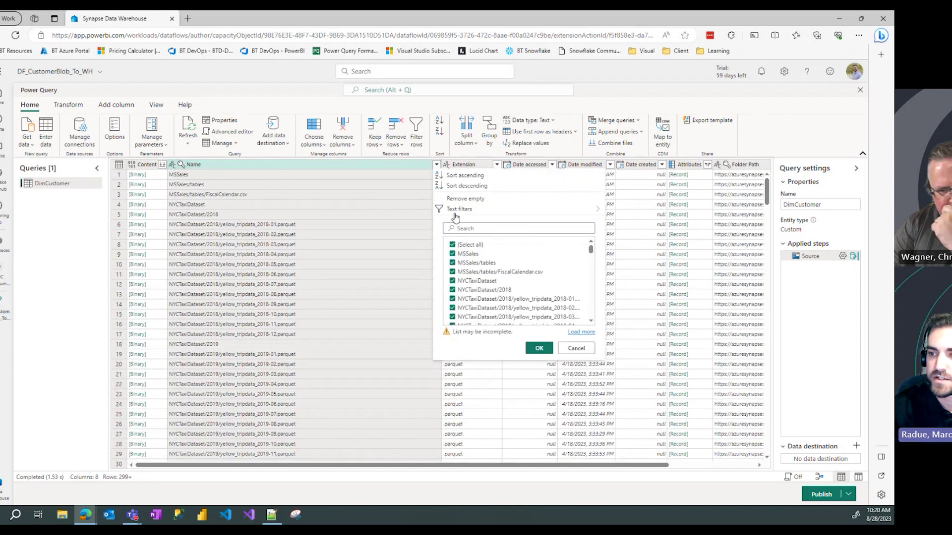
mouse_move(456, 213)
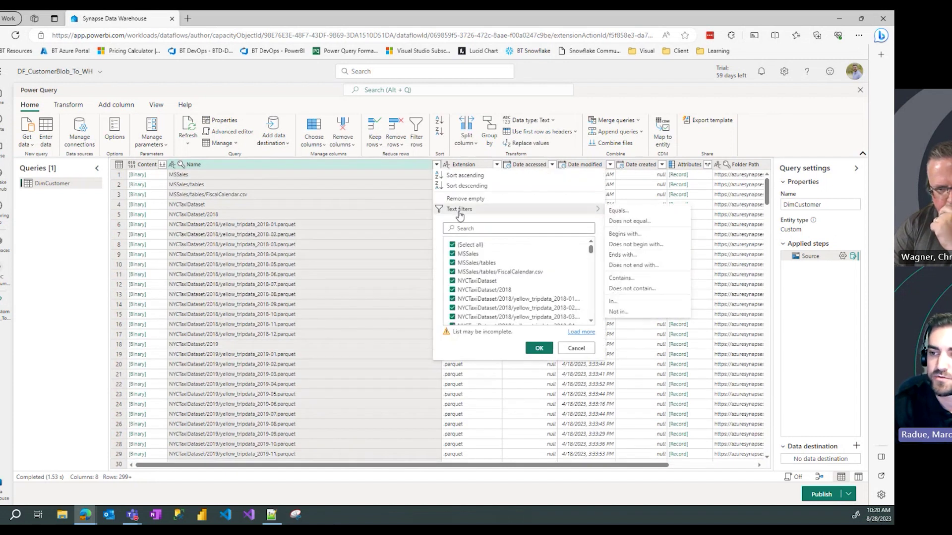
click(651, 236)
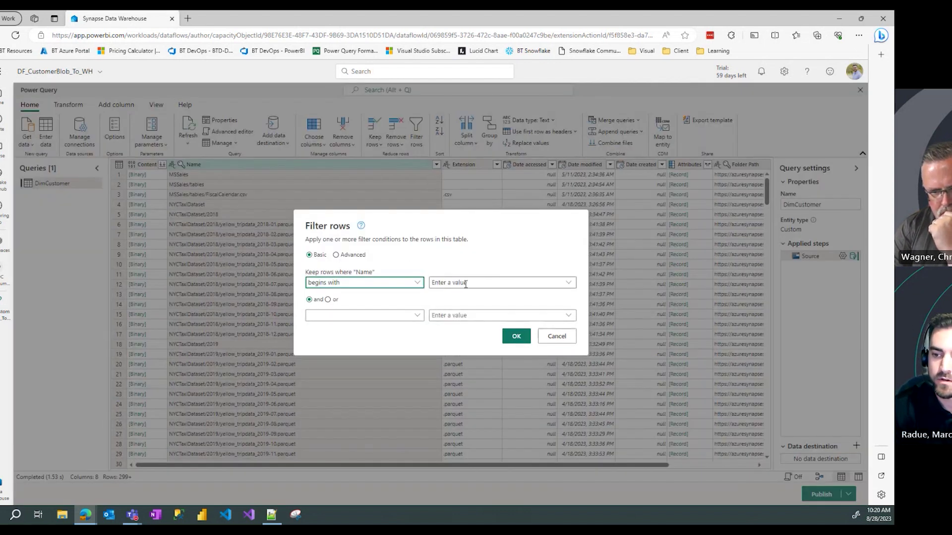
click(508, 284)
key(ctrl+v)
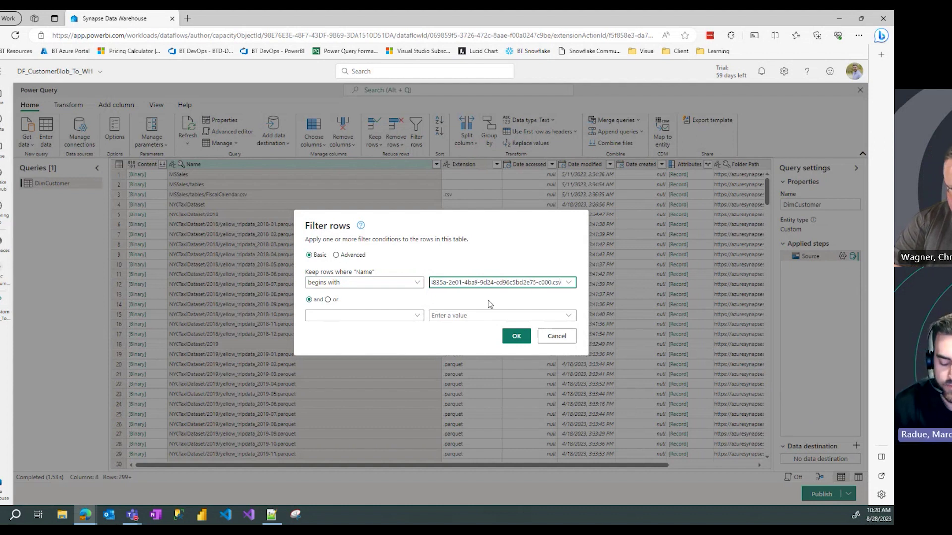
Shorten the filter value to WWI-Backup/WideWorldImportersDW/csv/full/dimension_customer and apply the row filter
key(Left)
key(Left)
key(Left)
key(Left)
key(Left)
key(Left)
key(Left)
key(Left)
key(Left)
key(Left)
key(Left)
key(Left)
key(Left)
key(Left)
key(Left)
key(Left)
key(Left)
key(Left)
key(Left)
key(Left)
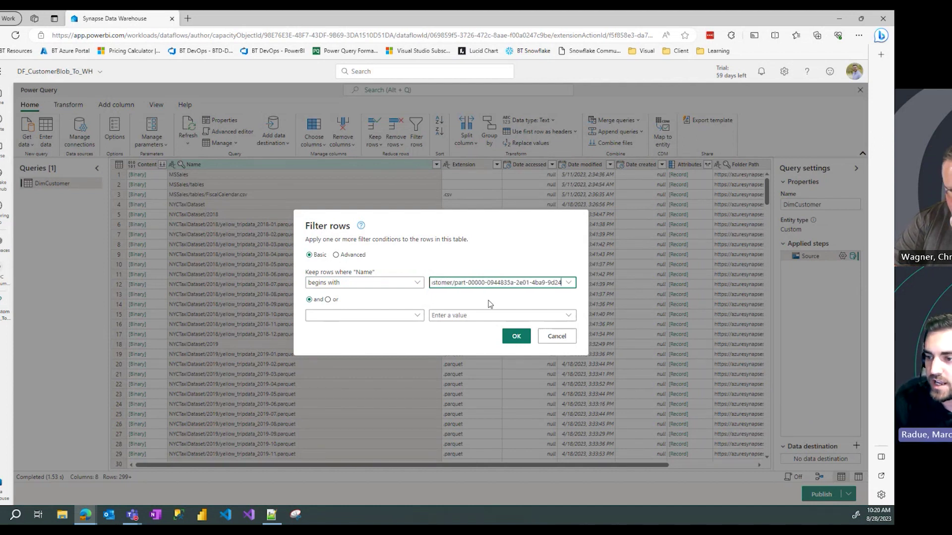
key(Left)
key(Left)
key(Left)
key(BackSpace)
key(BackSpace)
key(BackSpace)
key(BackSpace)
key(BackSpace)
key(BackSpace)
key(BackSpace)
key(BackSpace)
key(BackSpace)
key(BackSpace)
key(BackSpace)
key(BackSpace)
key(BackSpace)
key(BackSpace)
key(BackSpace)
key(BackSpace)
key(BackSpace)
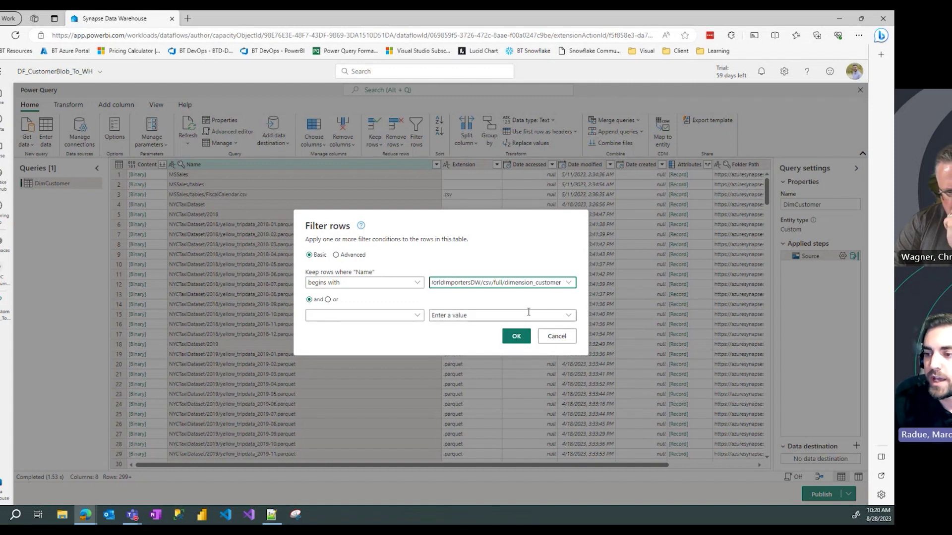
click(517, 336)
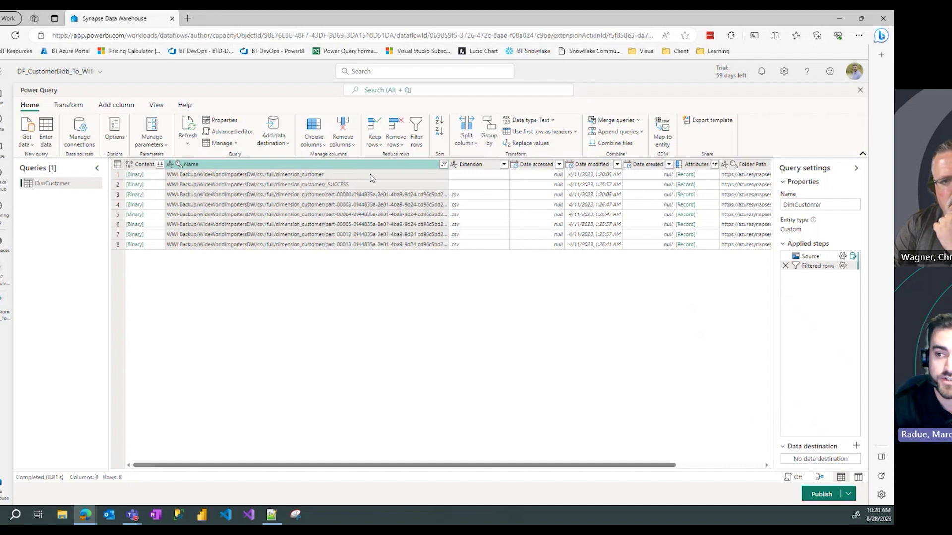
Filter the Extension column to exclude blank entries, keeping only the .csv files
click(504, 164)
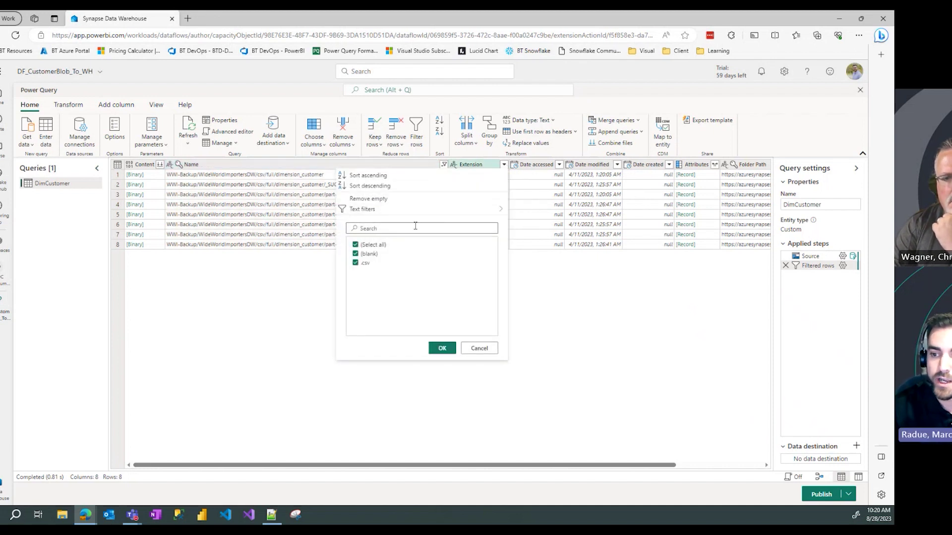
click(371, 254)
click(443, 348)
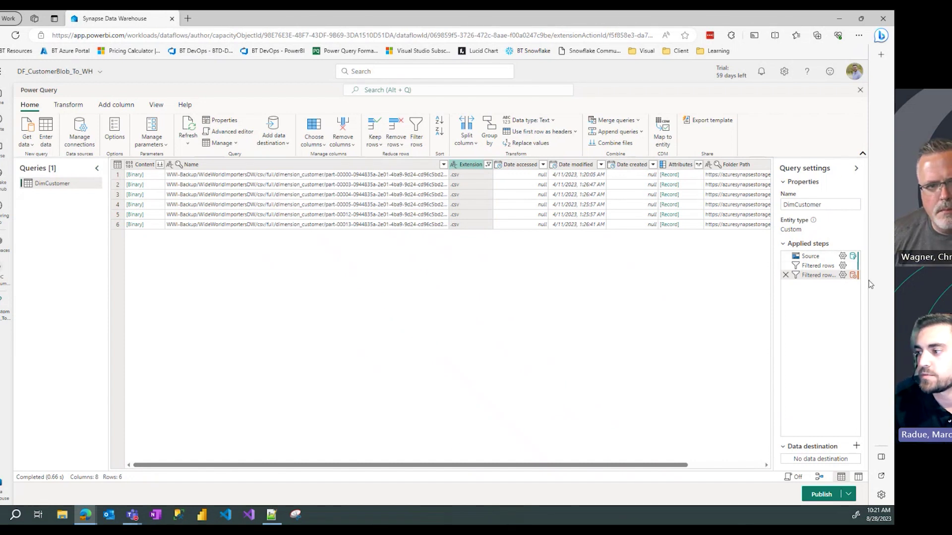
mouse_move(806, 279)
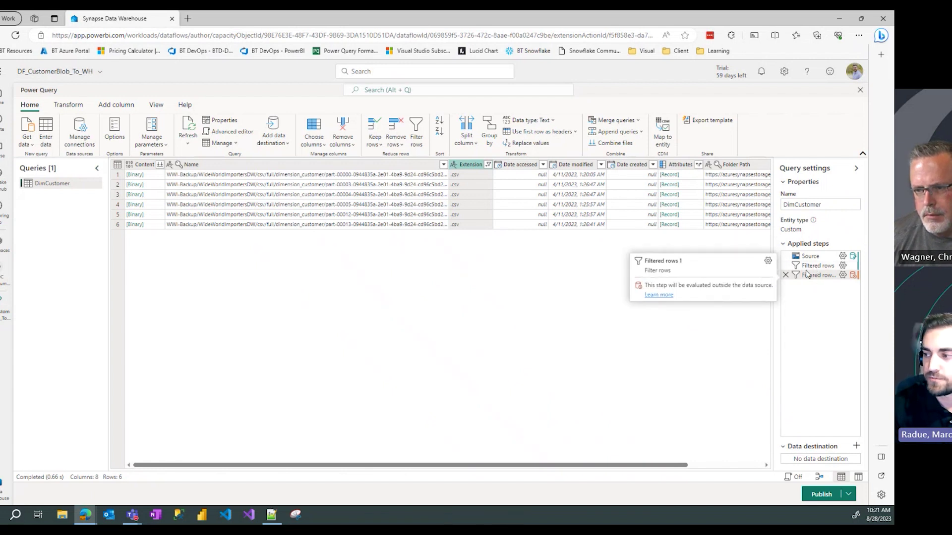
mouse_move(816, 259)
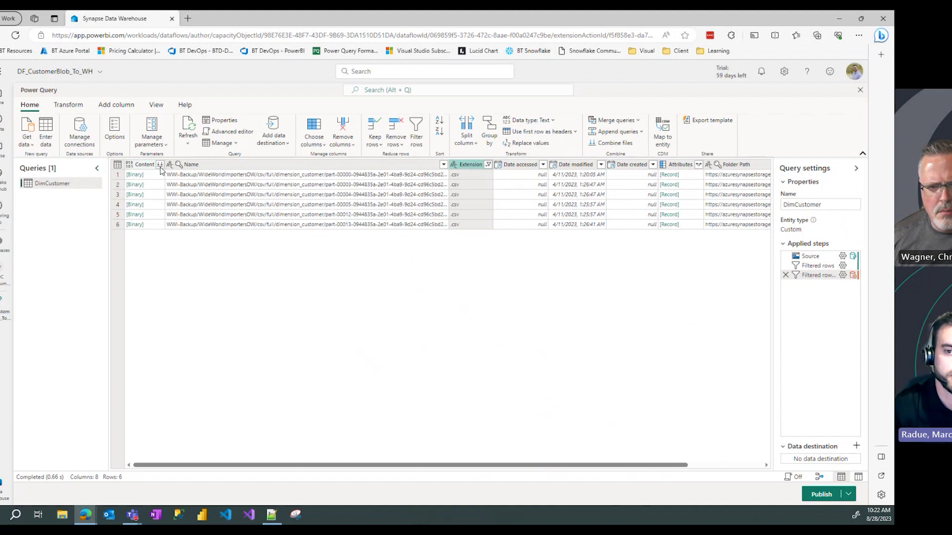
Combine the files in the Content column, using the first file as example with UTF-8 origin and comma delimiter
click(144, 176)
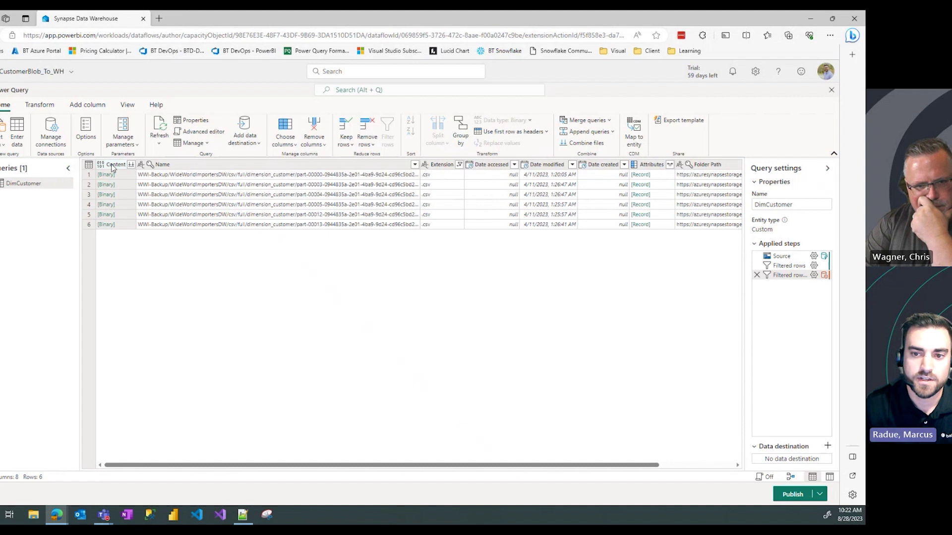
click(132, 165)
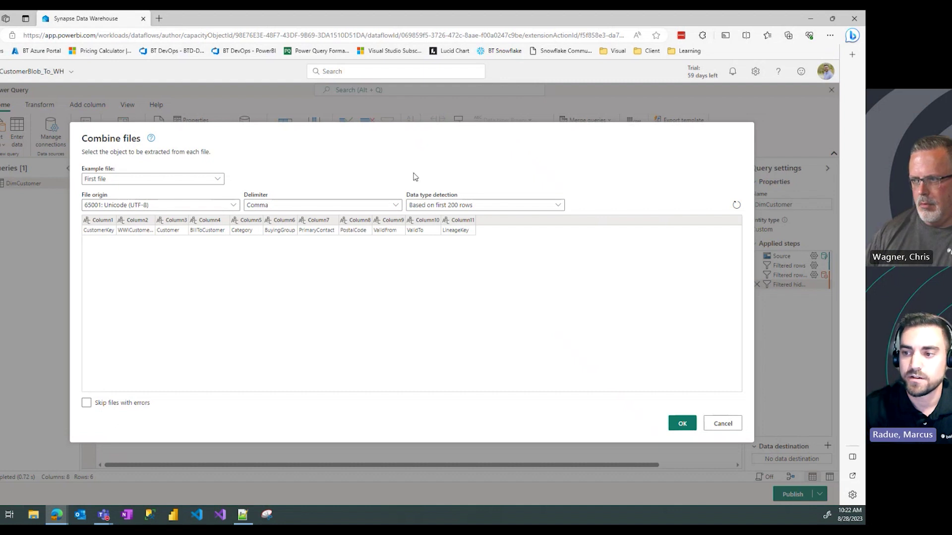
click(682, 423)
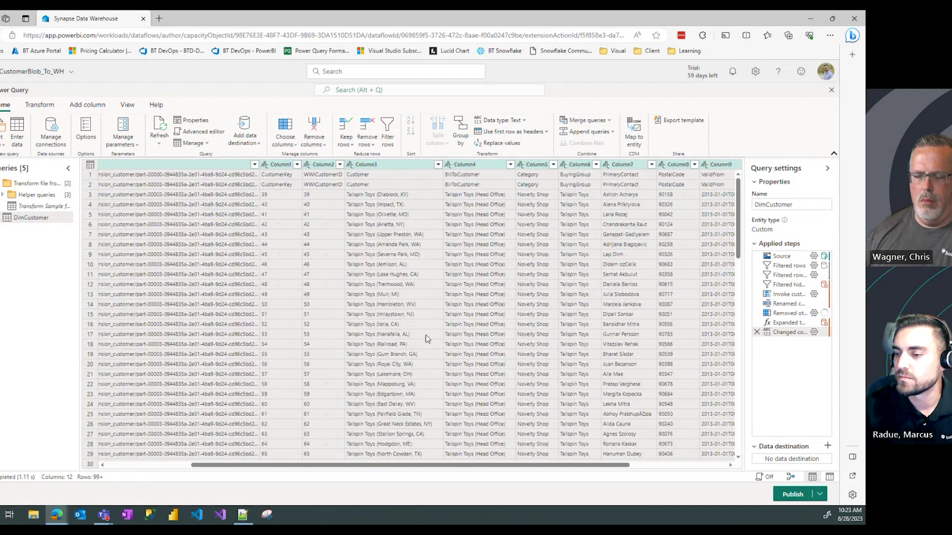
Promote the first row of the combined DimCustomer table to column headers
drag(368, 462, 312, 463)
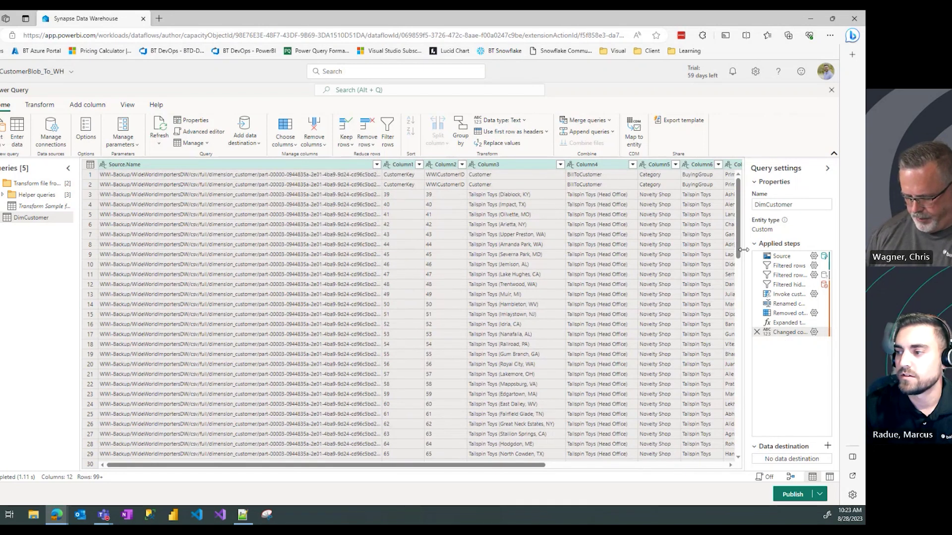
drag(738, 220, 742, 439)
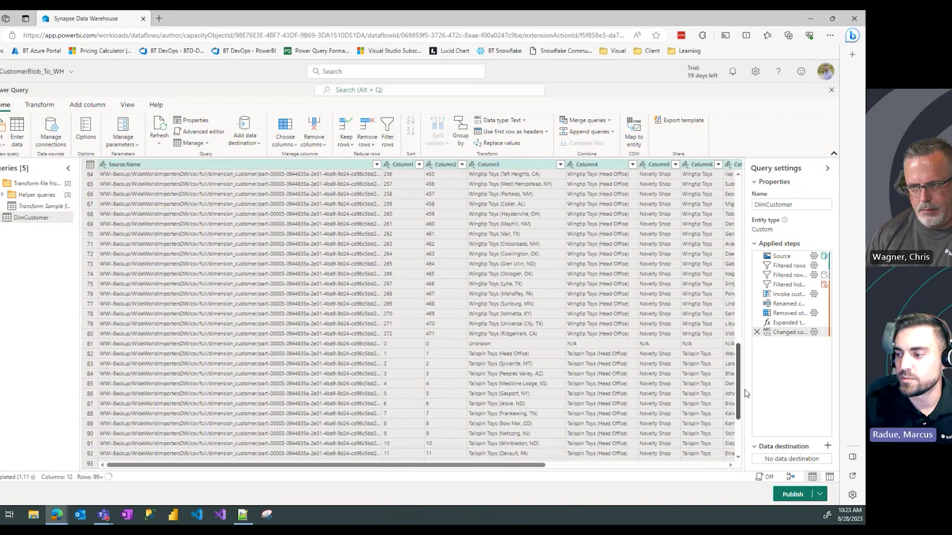
scroll(496, 297, up, 20)
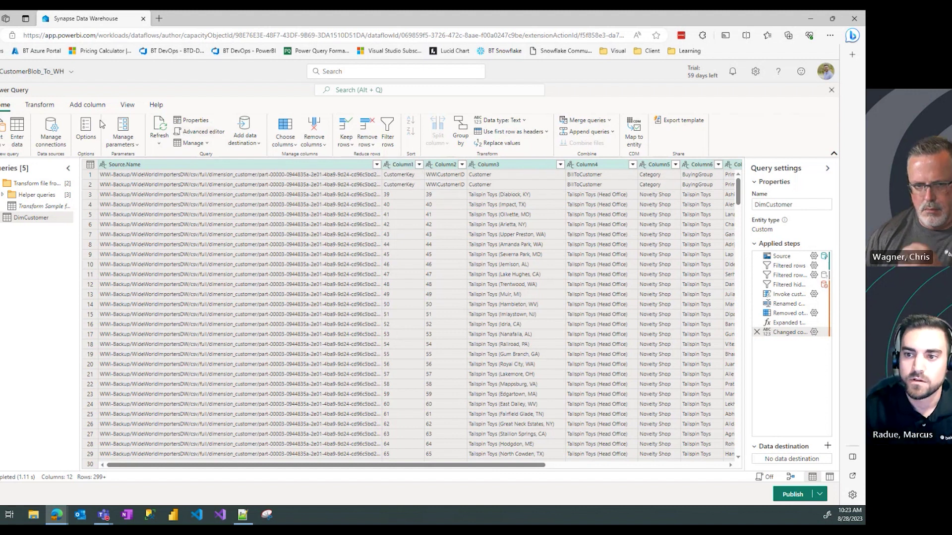
click(526, 133)
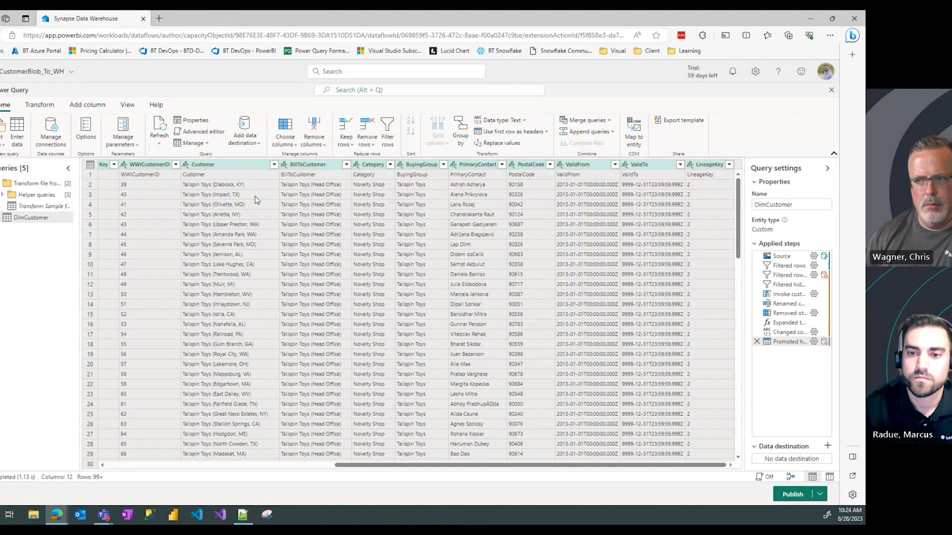
drag(424, 467, 158, 469)
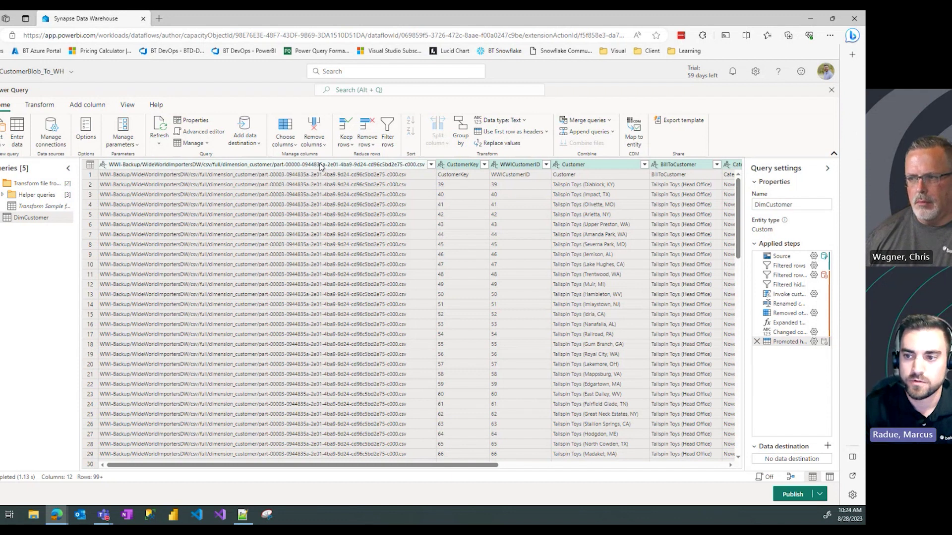
right_click(321, 166)
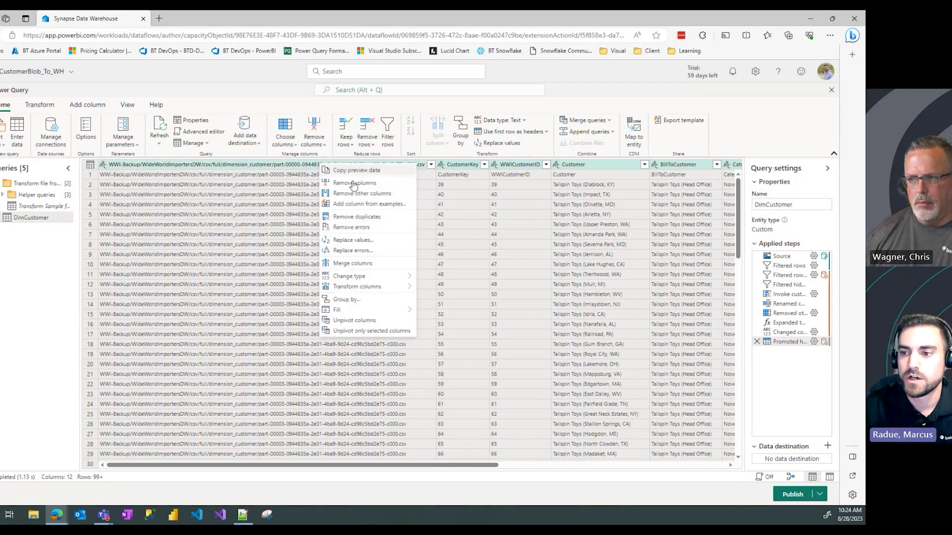
click(397, 194)
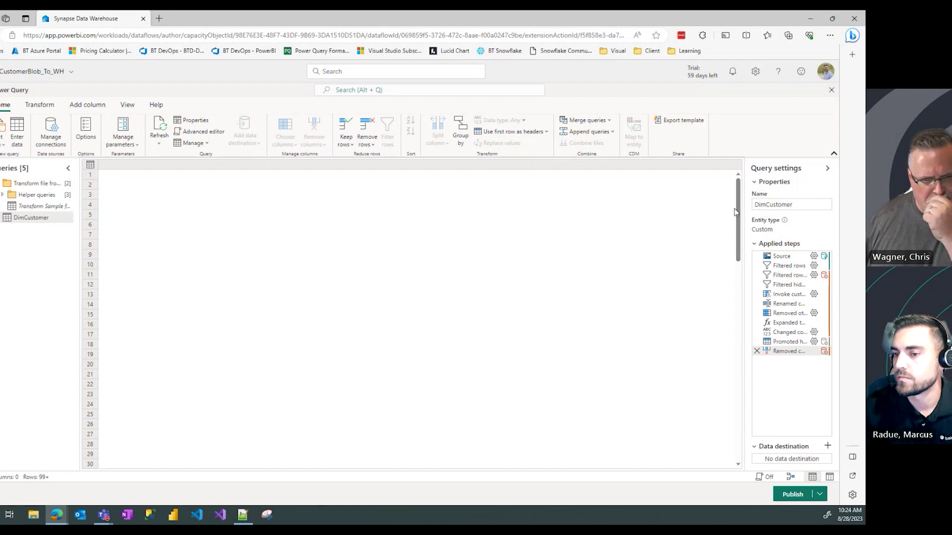
drag(742, 218, 744, 185)
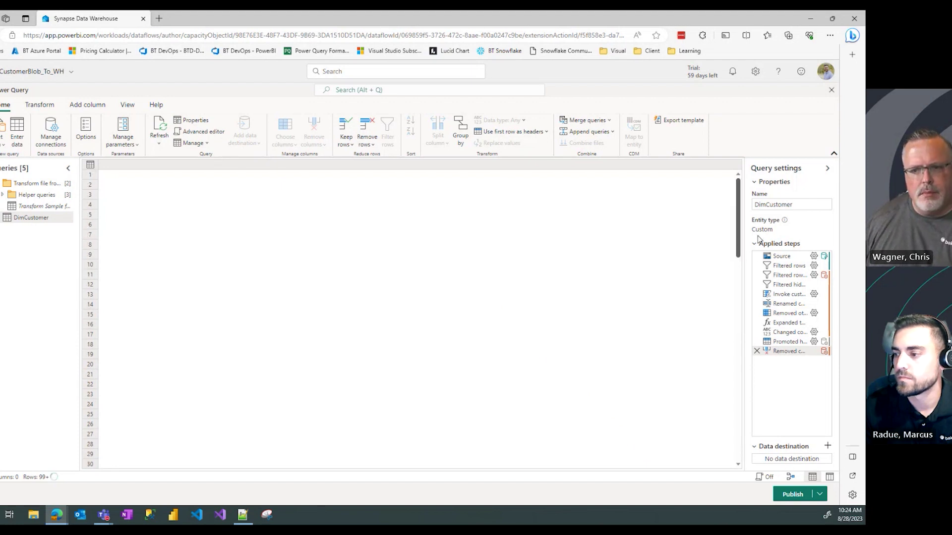
mouse_move(795, 347)
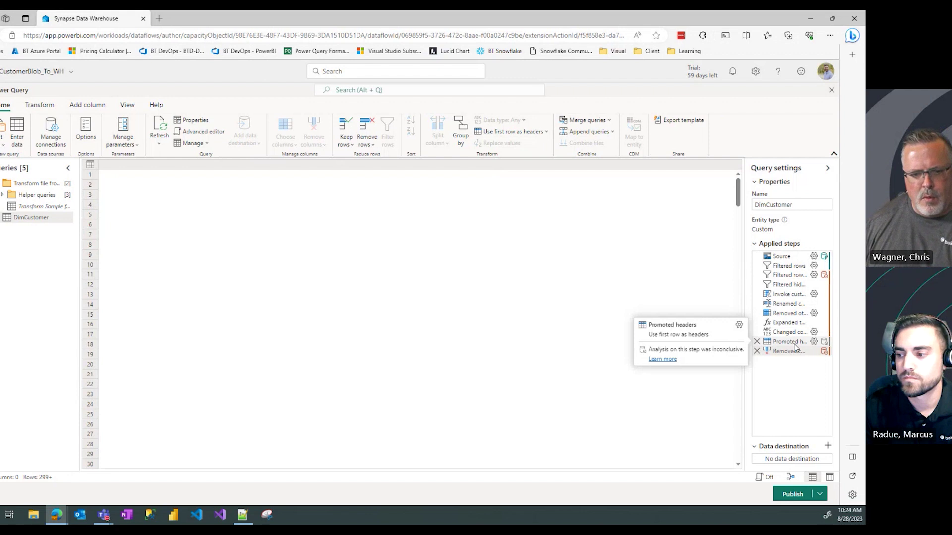
click(758, 351)
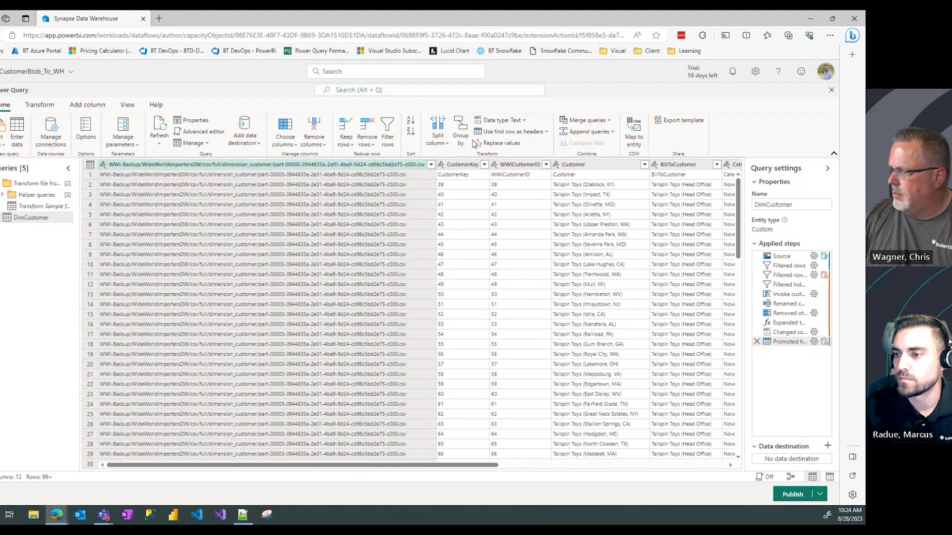
Remove only the first column, which holds the source file paths, from the DimCustomer query
right_click(389, 169)
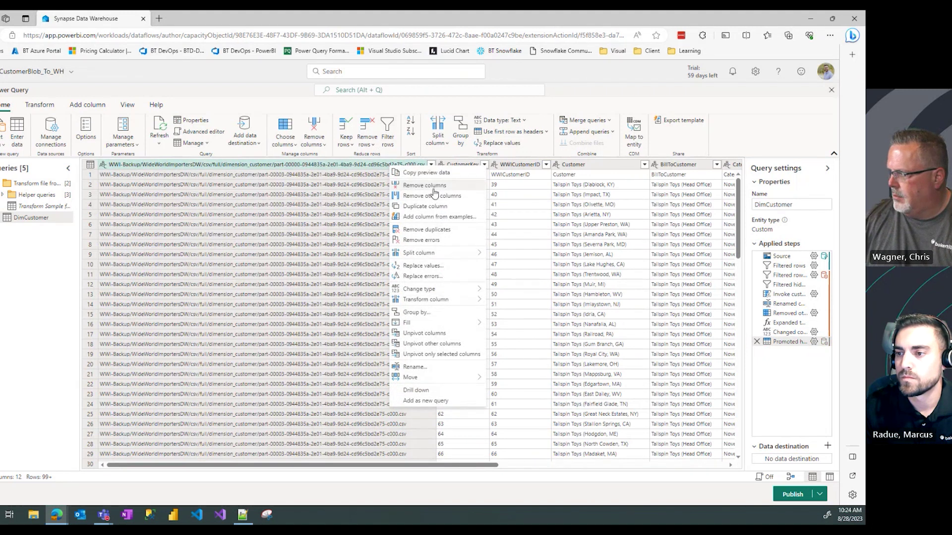
click(446, 196)
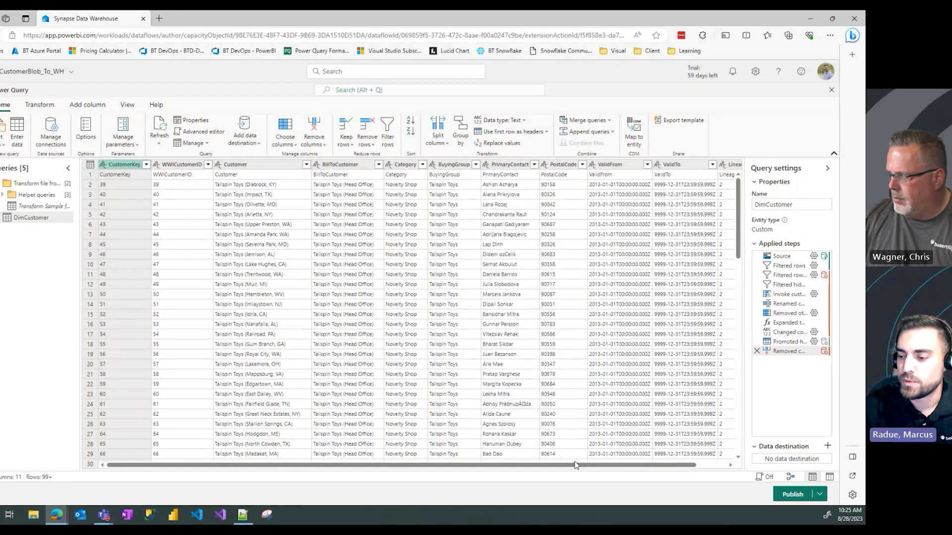
mouse_move(639, 468)
mouse_down()
mouse_move(669, 467)
mouse_move(639, 468)
mouse_up()
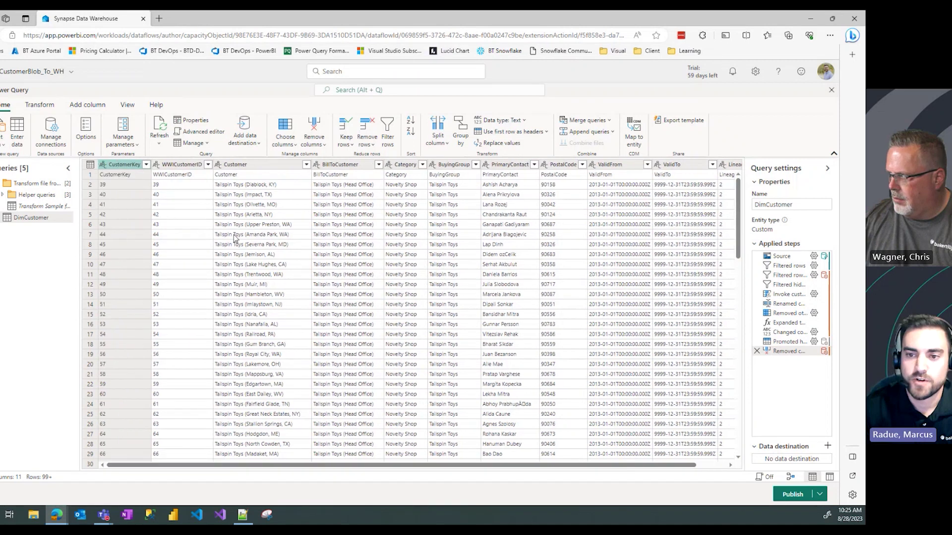
Exclude the repeated header rows by filtering the value CustomerKey out of the CustomerKey column, and check the remaining rows
click(147, 165)
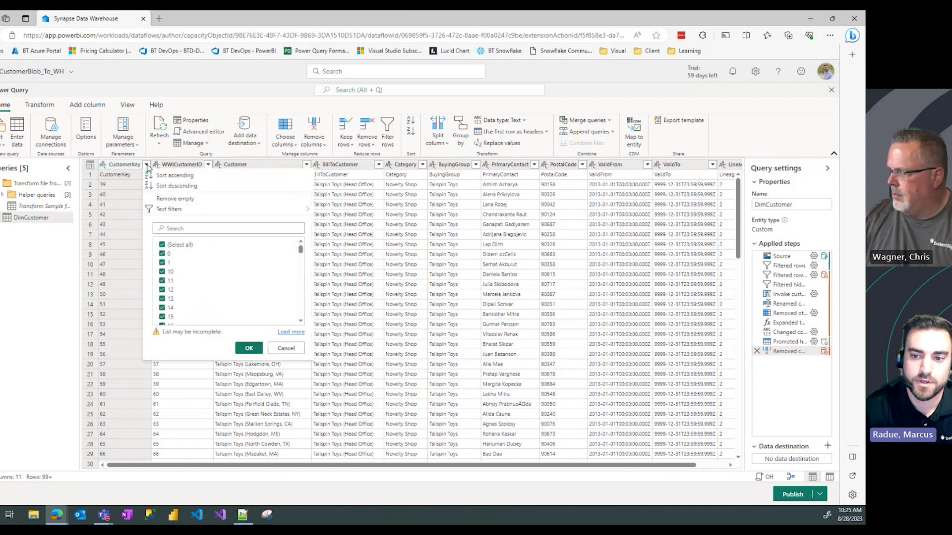
drag(301, 252, 300, 313)
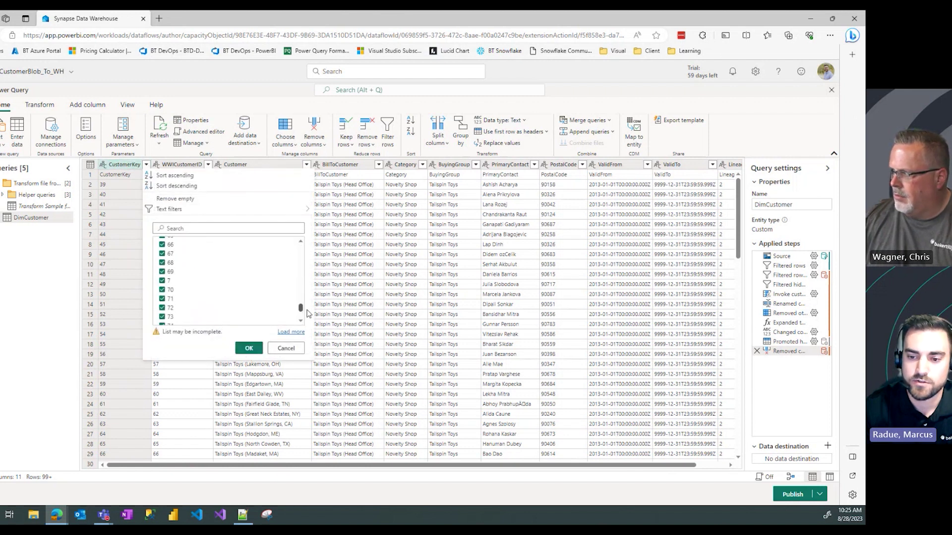
click(197, 321)
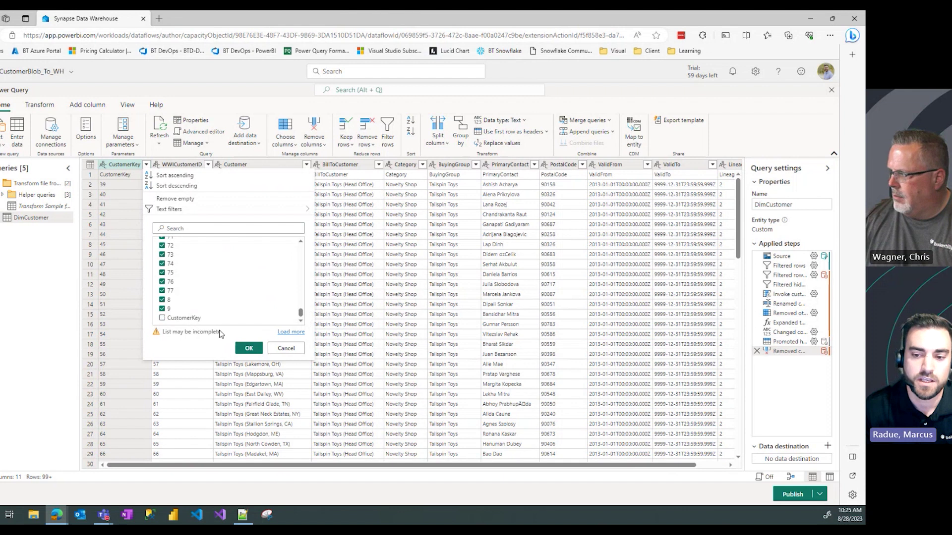
click(250, 349)
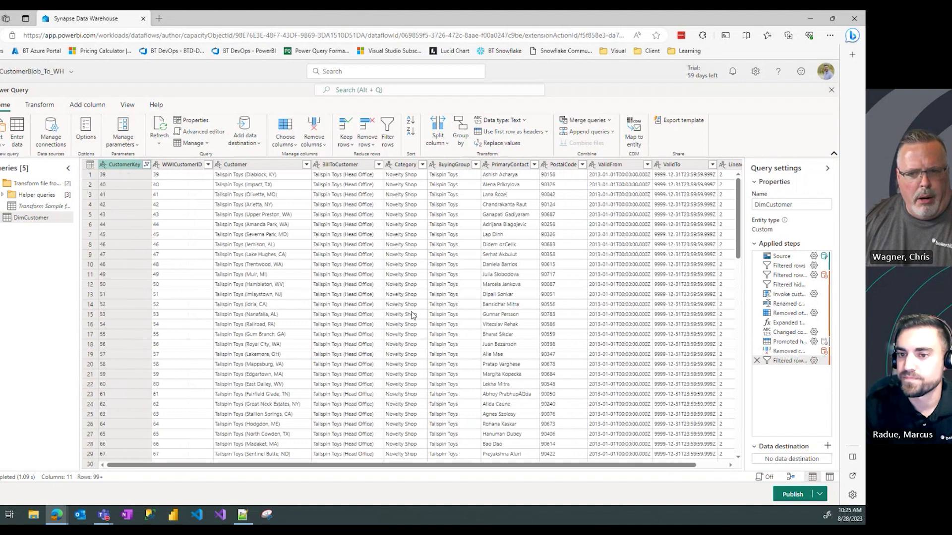
scroll(557, 372, down, 15)
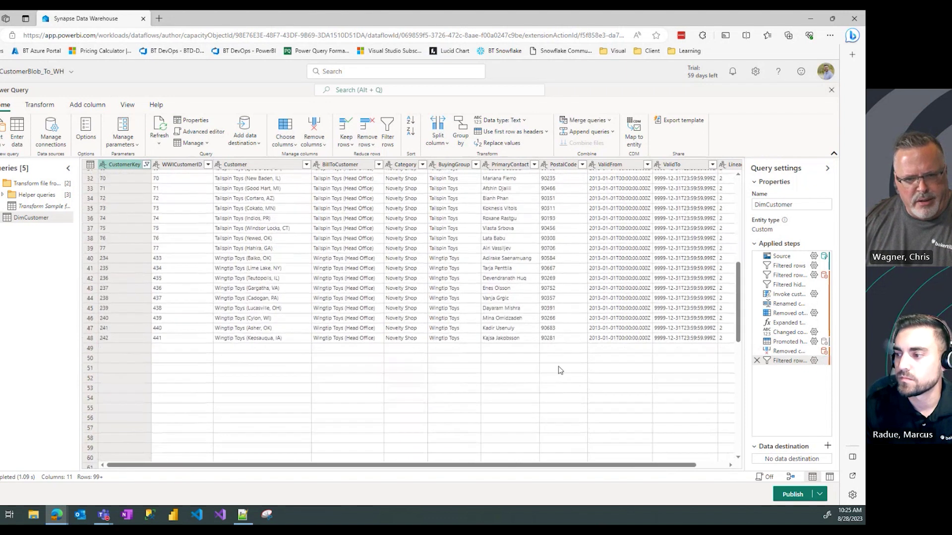
scroll(572, 377, down, 5)
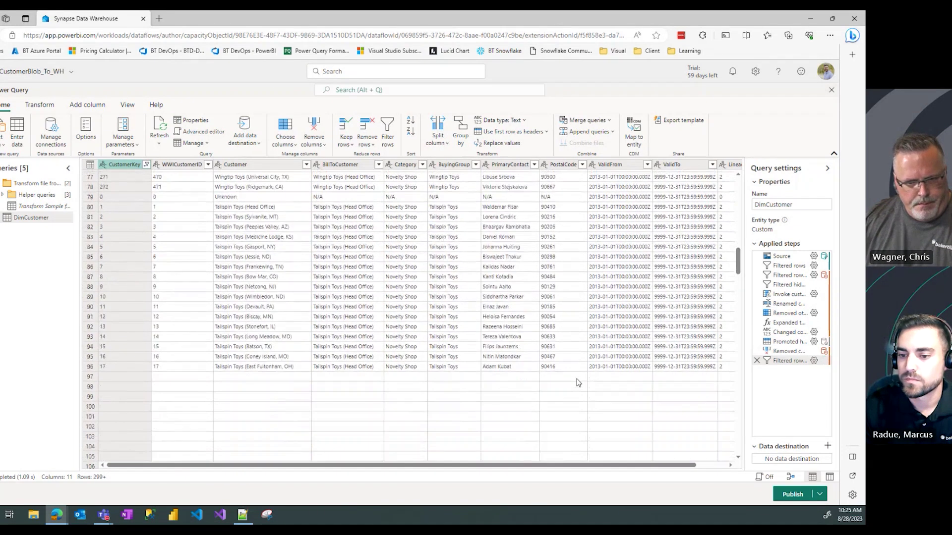
scroll(600, 379, up, 20)
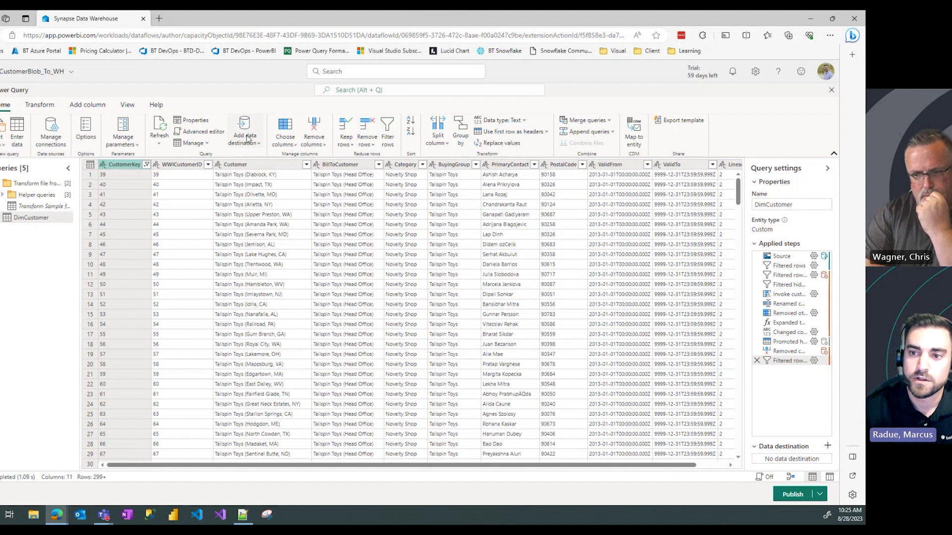
Add a Warehouse data destination to the DimCustomer query, using the existing organizational account connection
click(827, 447)
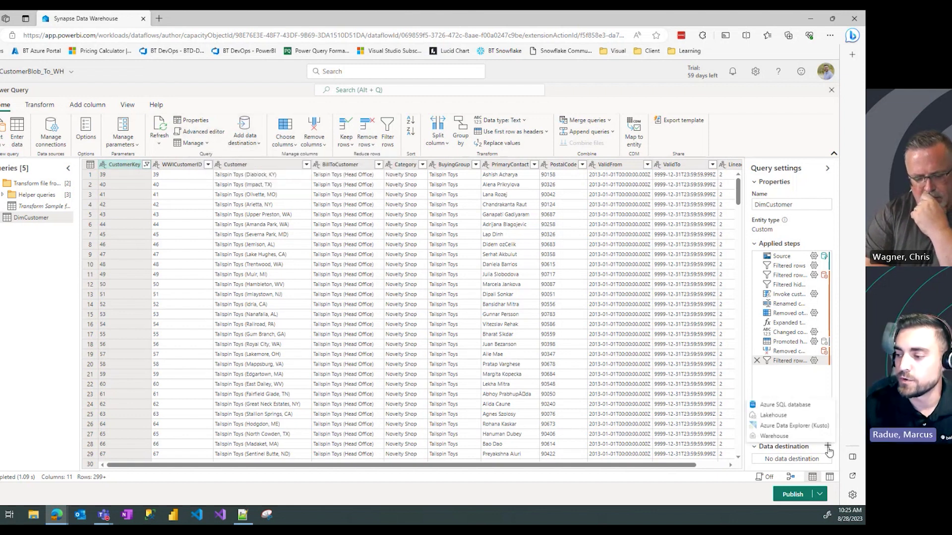
click(797, 437)
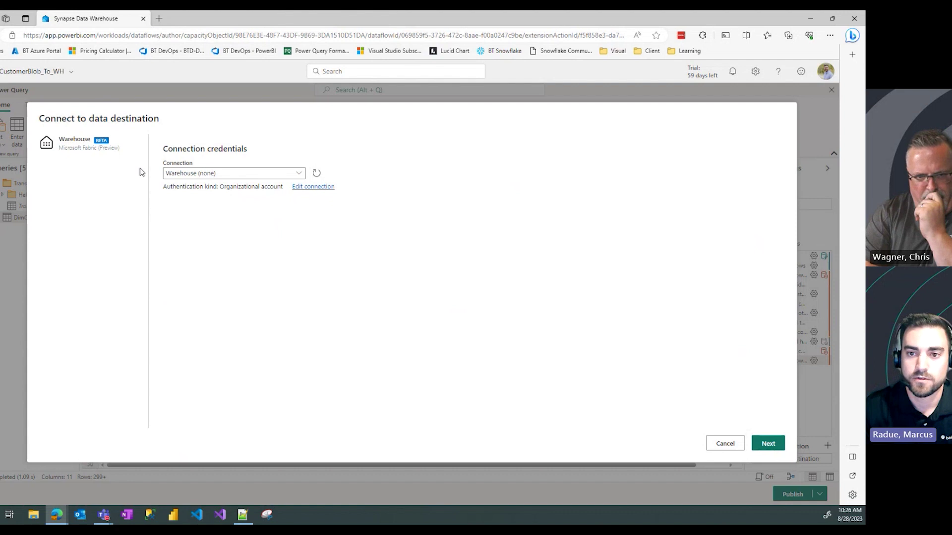
click(768, 443)
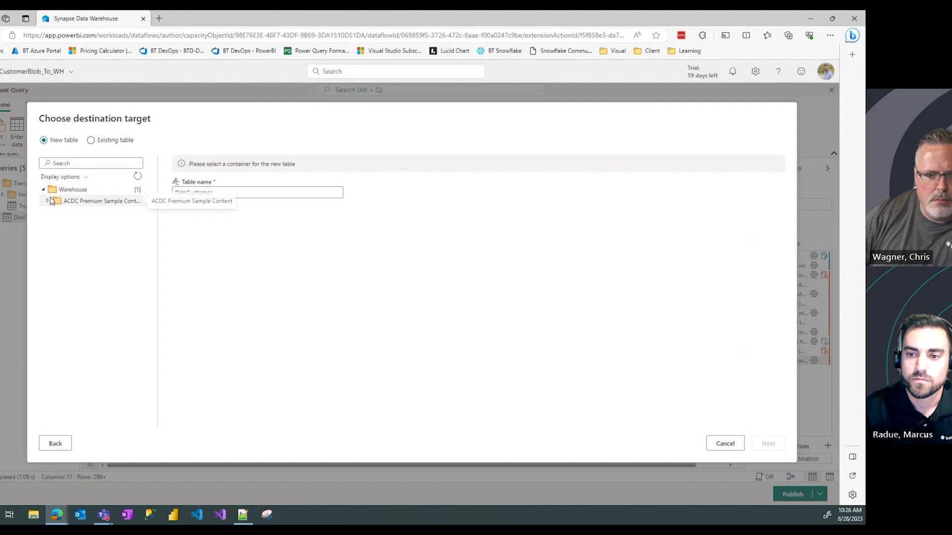
Target a new DimCustomer table in btdemowarehouse under the ACDC Premium Sample Content workspace, with Append as the update method
click(48, 201)
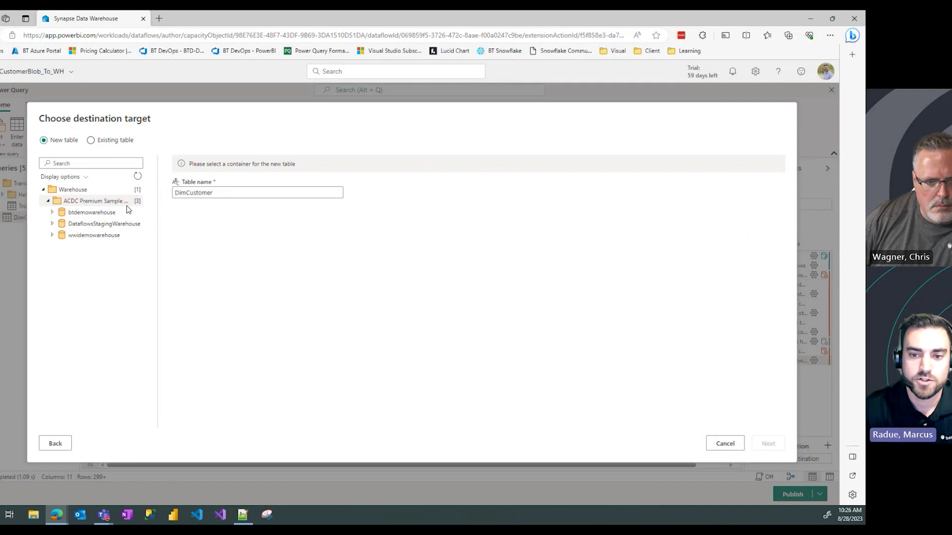
click(88, 217)
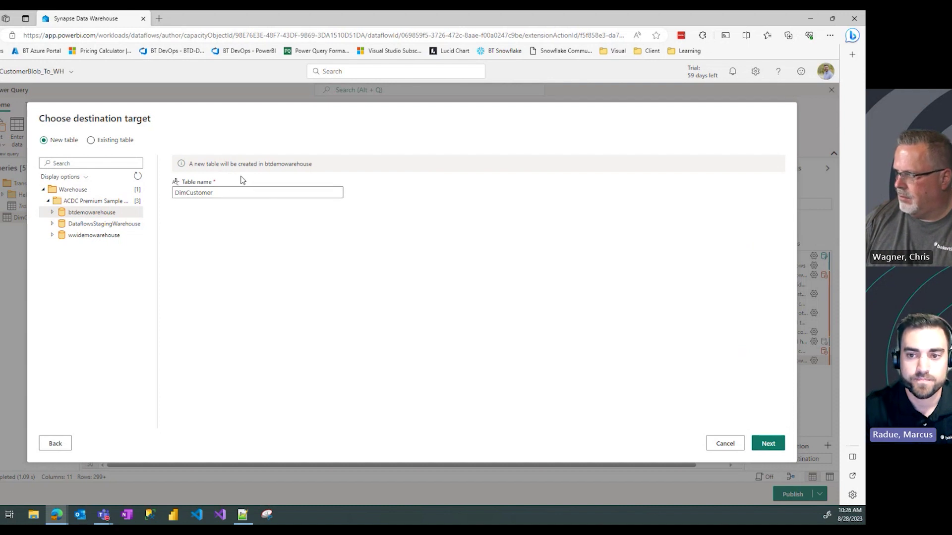
click(123, 141)
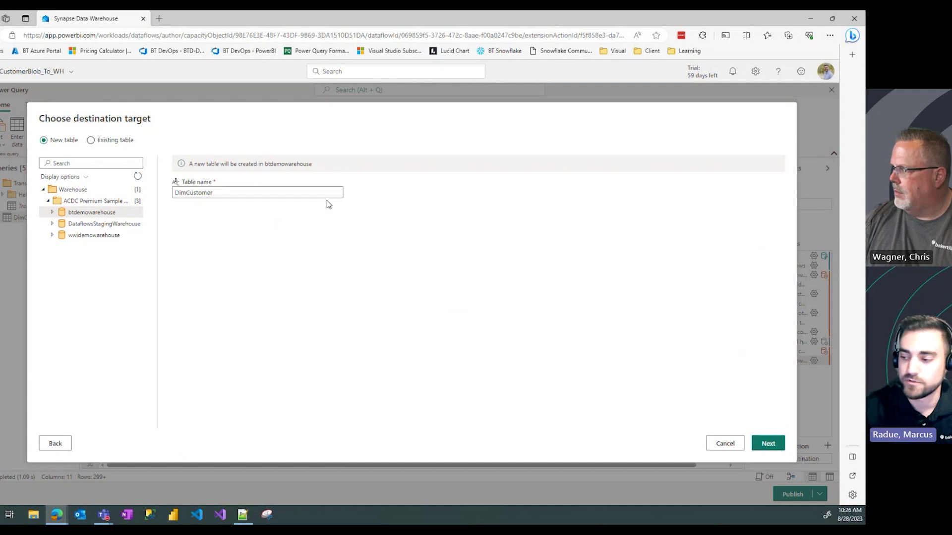
click(772, 446)
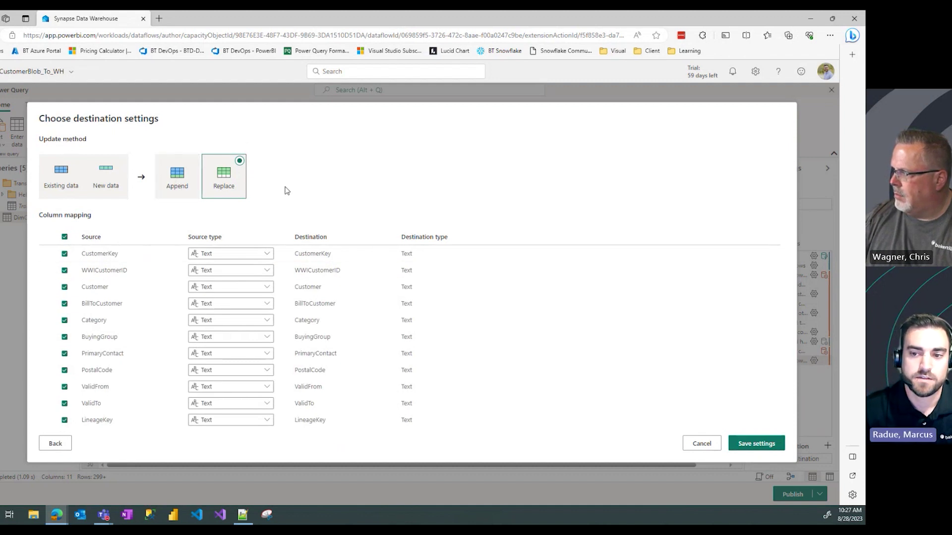
click(171, 184)
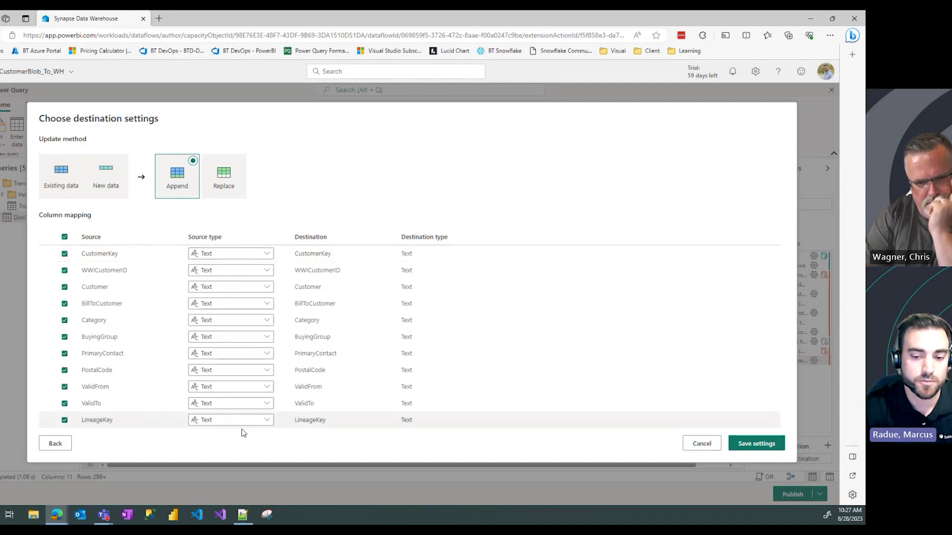
Save the warehouse destination settings with all columns mapped as Text, and publish the dataflow immediately
click(764, 451)
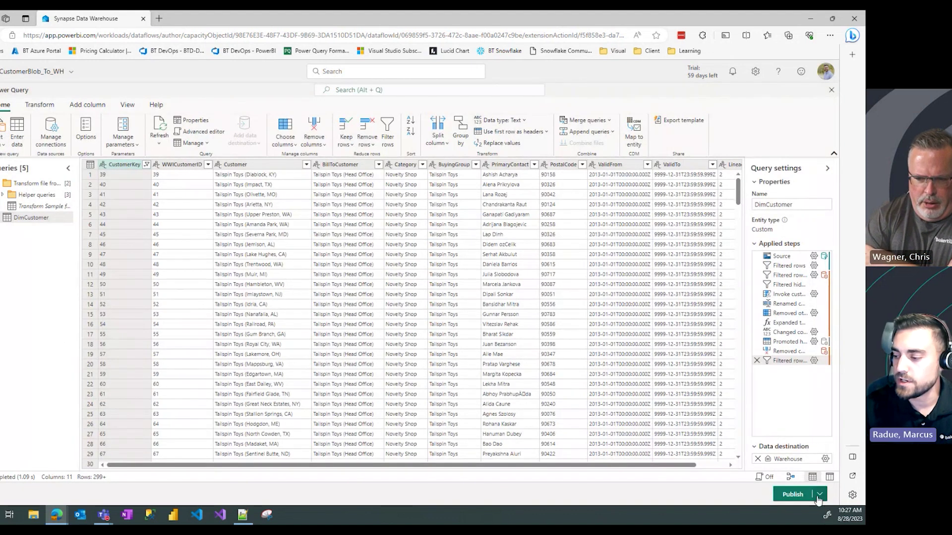
click(819, 496)
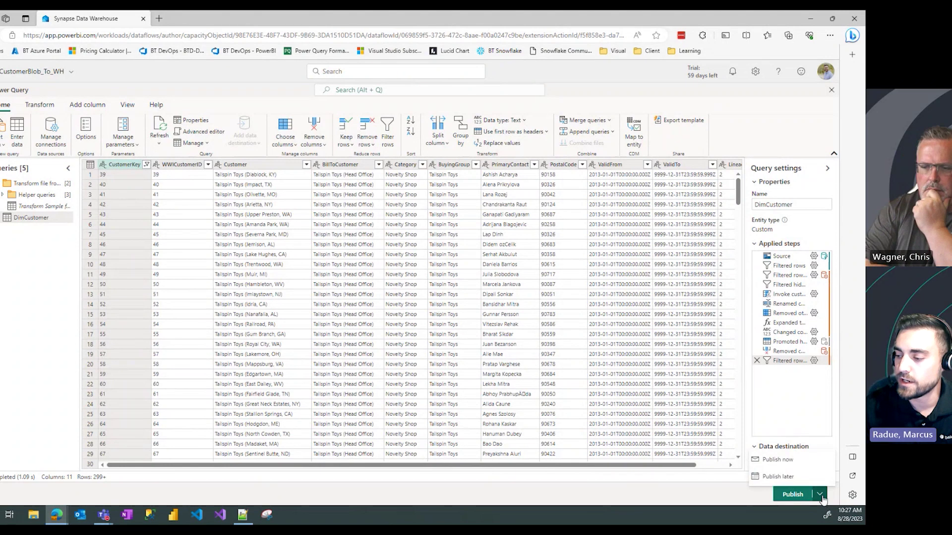
click(785, 464)
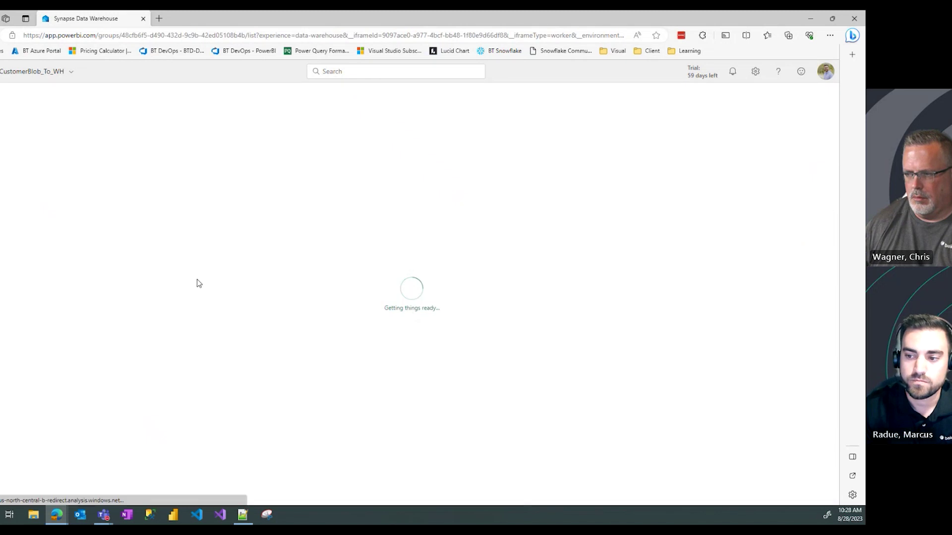
Find the DF_CustomerBlob_To_WH dataflow in the workspace item list and check its publishing and refresh status
scroll(141, 342, down, 5)
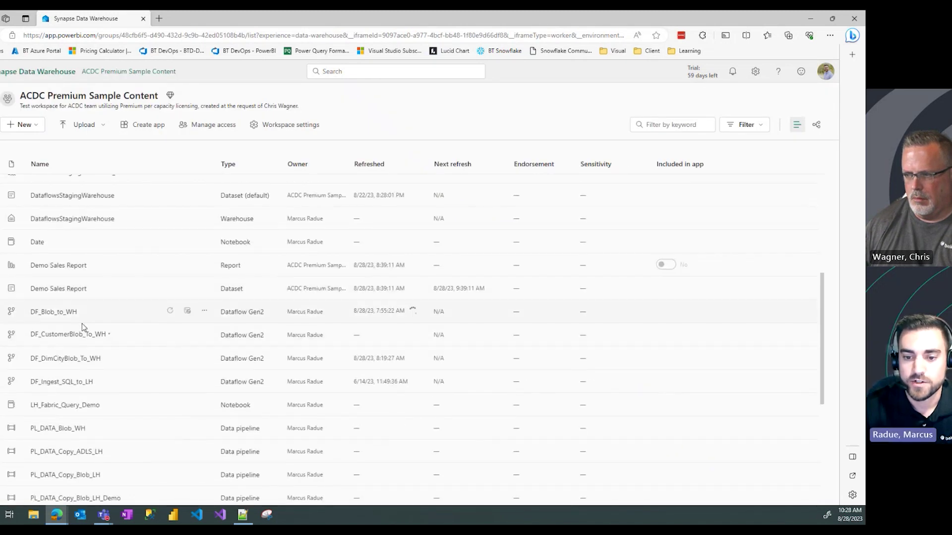
scroll(149, 328, down, 1)
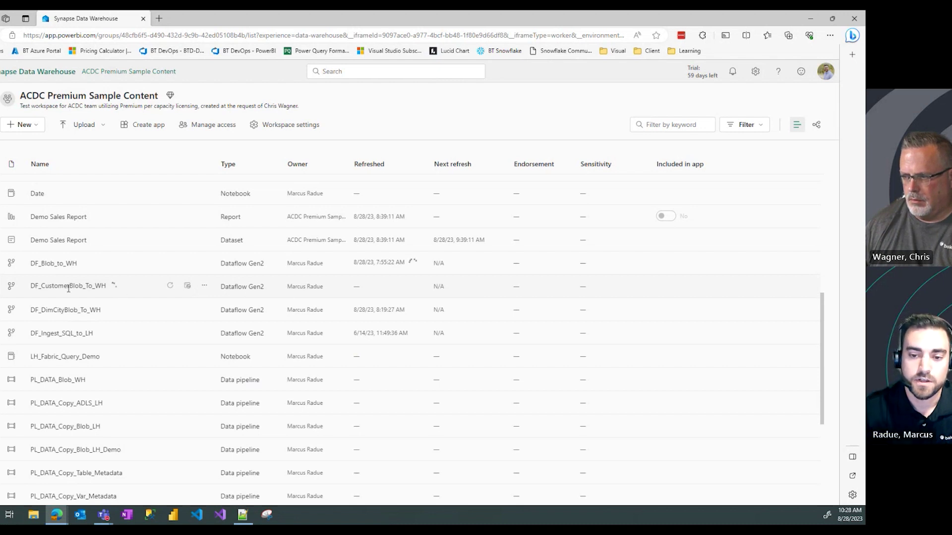
drag(69, 288, 403, 294)
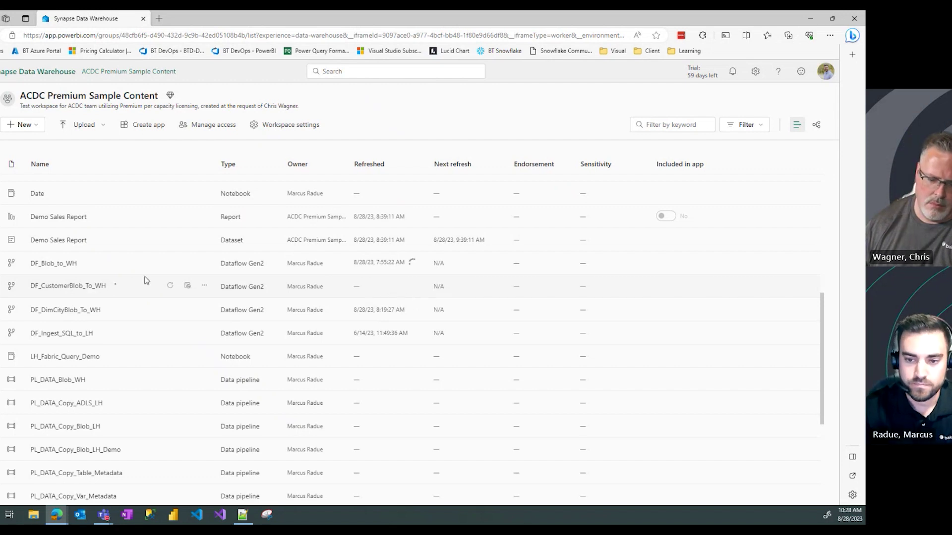